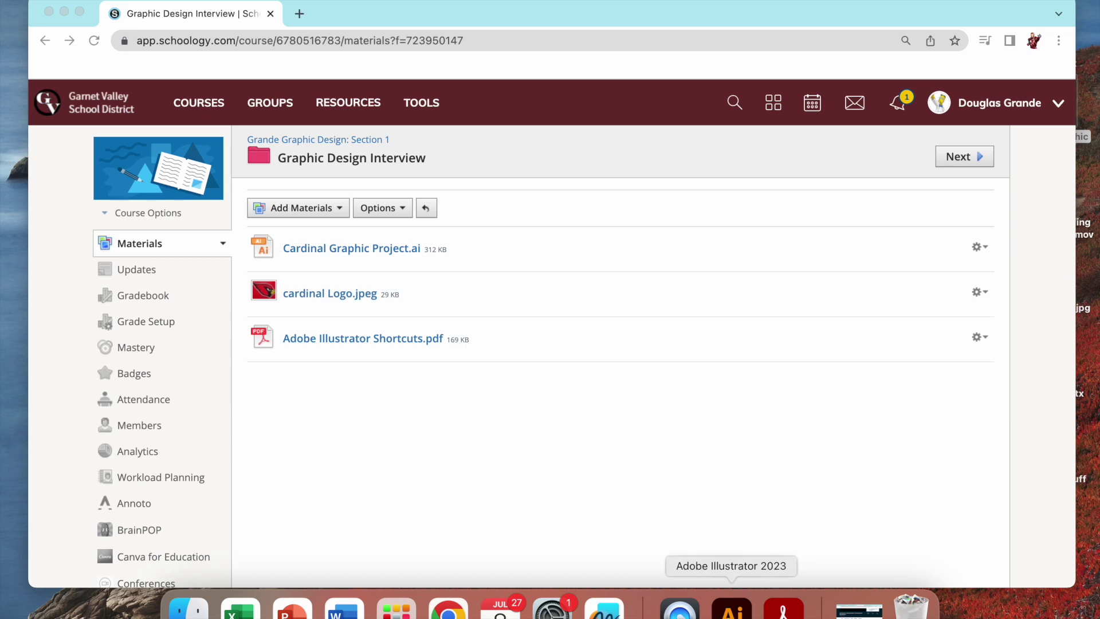
Open cardinal Logo.jpeg from the course materials, save the image to Downloads as cardinal+Logo, and minimize the browser window
scroll(365, 264, "up", 2)
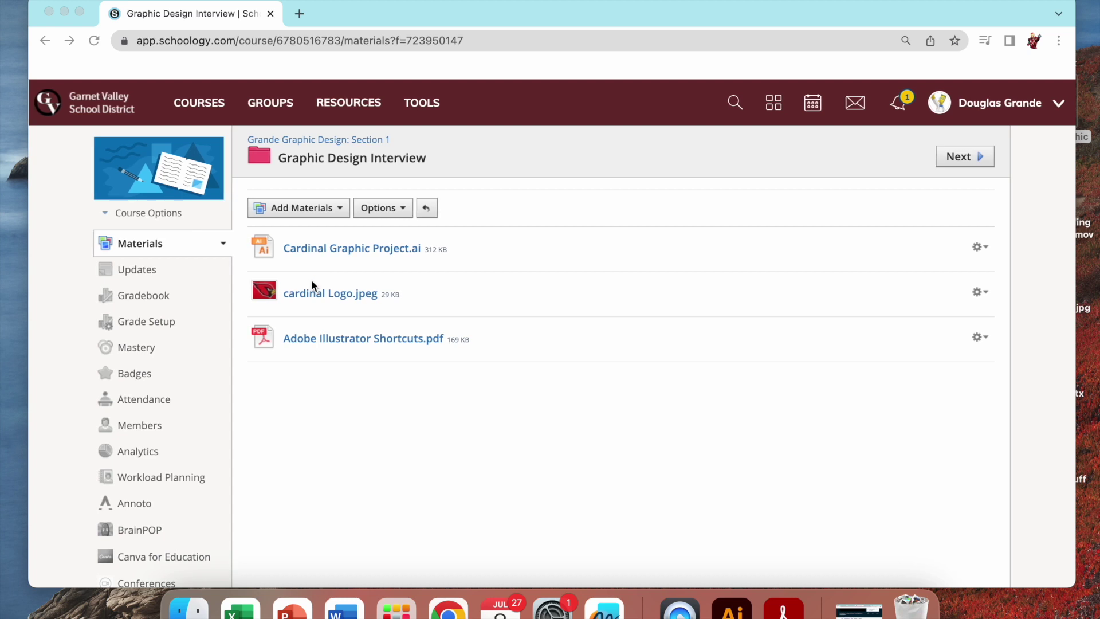
left_click(323, 297)
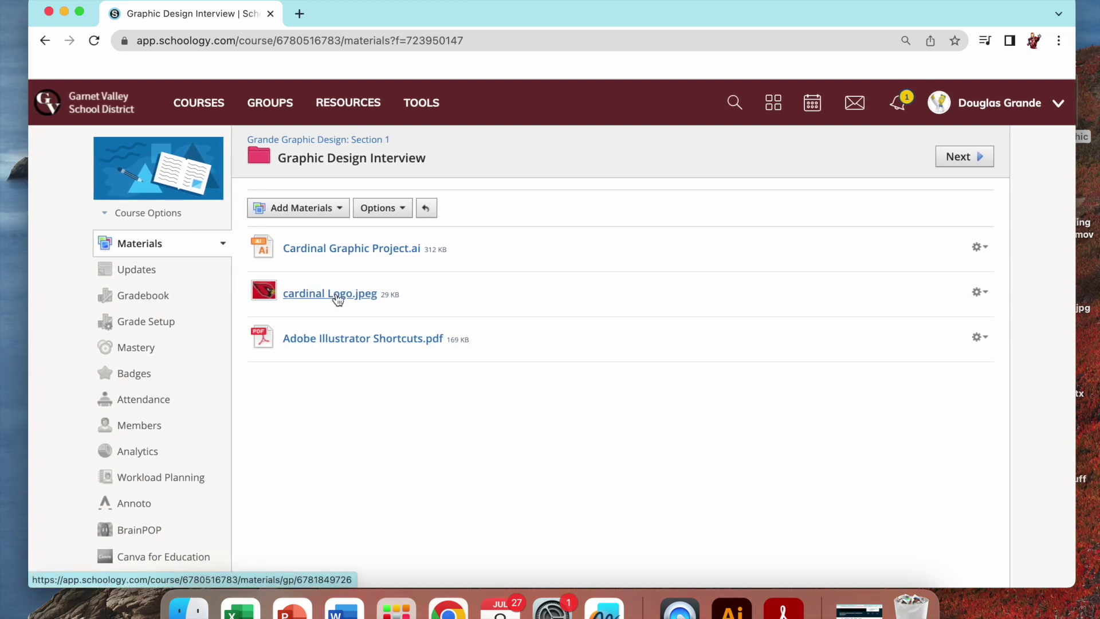
left_click(337, 297)
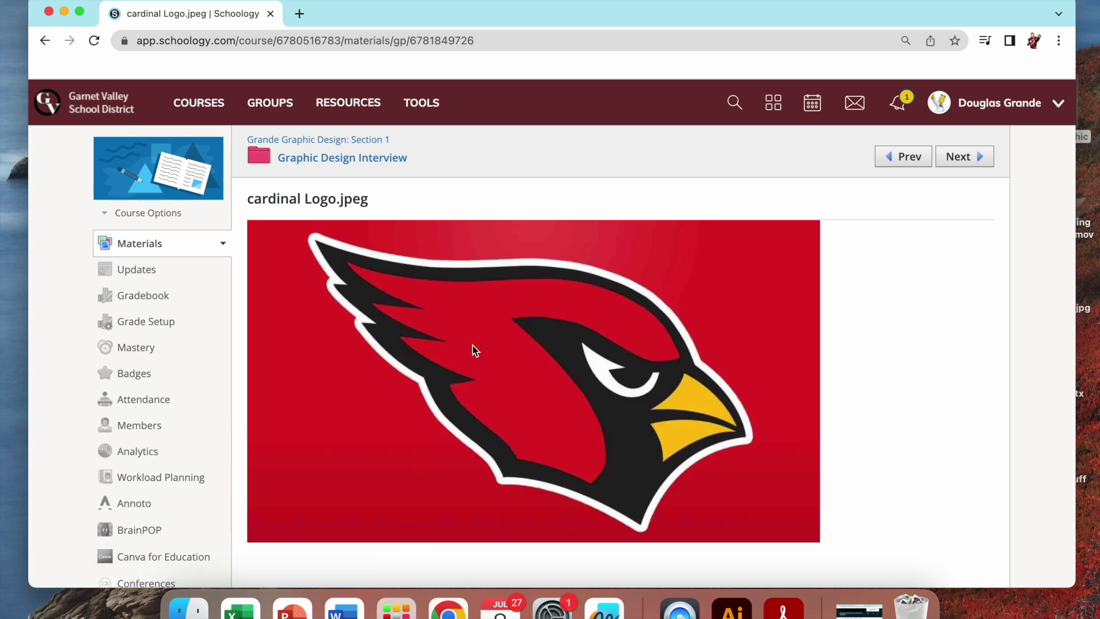
right_click(473, 350)
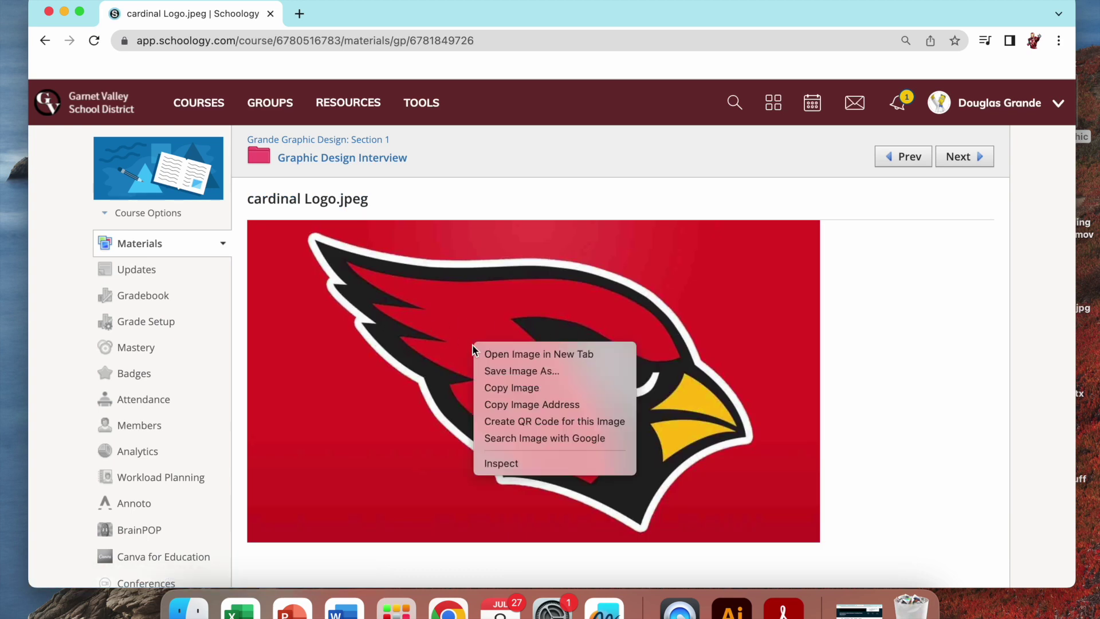
left_click(499, 372)
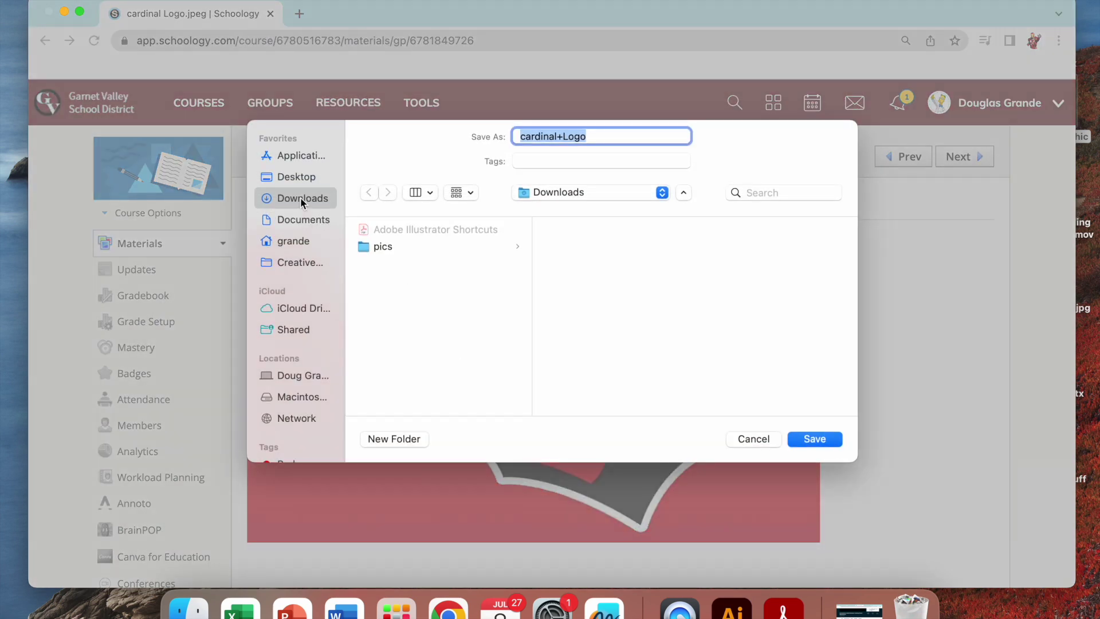
left_click(814, 439)
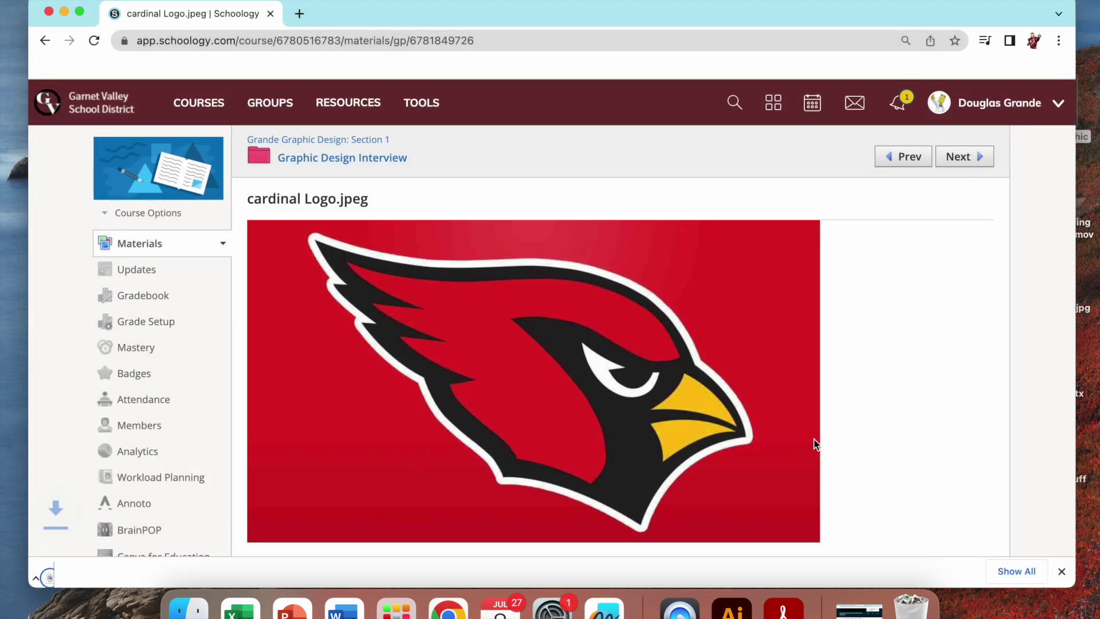
left_click(1061, 566)
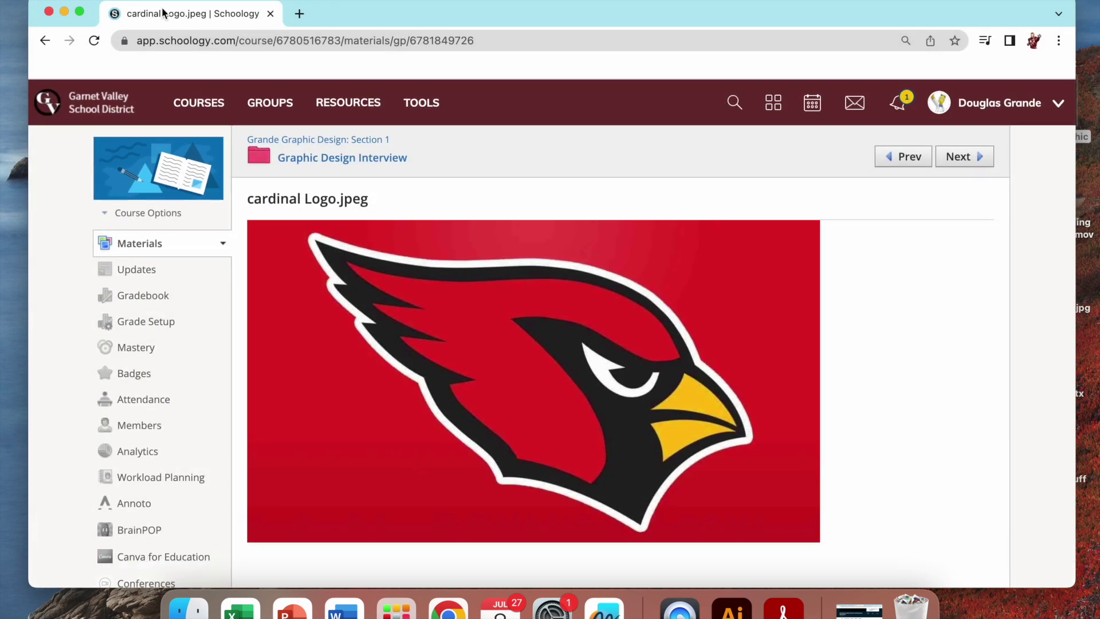
left_click(64, 11)
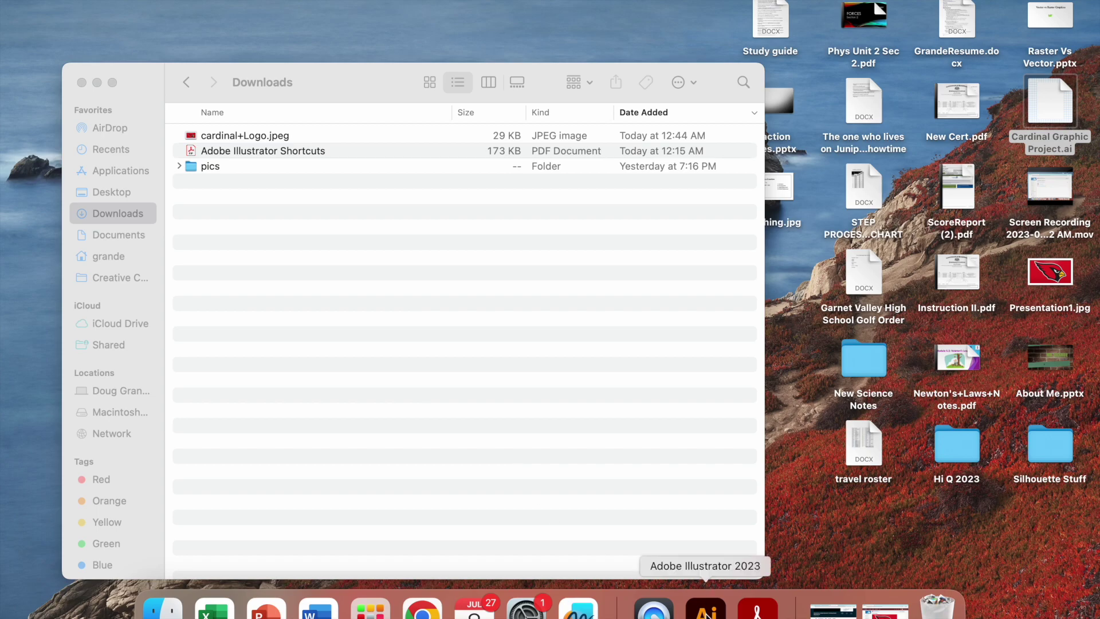
Switch to Adobe Illustrator and set up a new document from the Letter print preset with inches as the unit
left_click(706, 612)
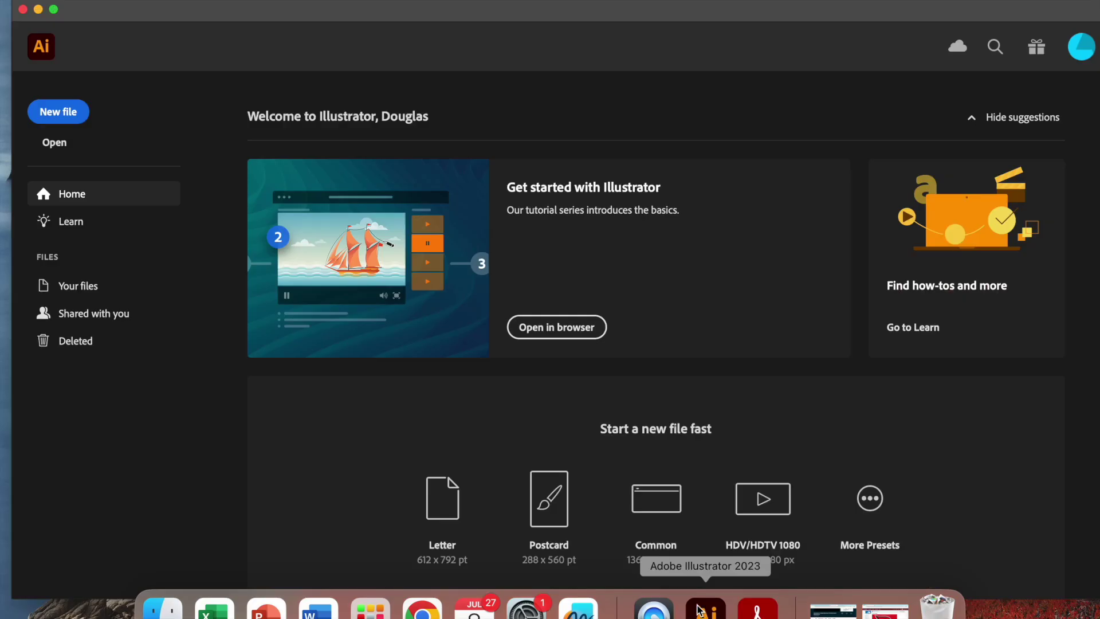
left_click(54, 117)
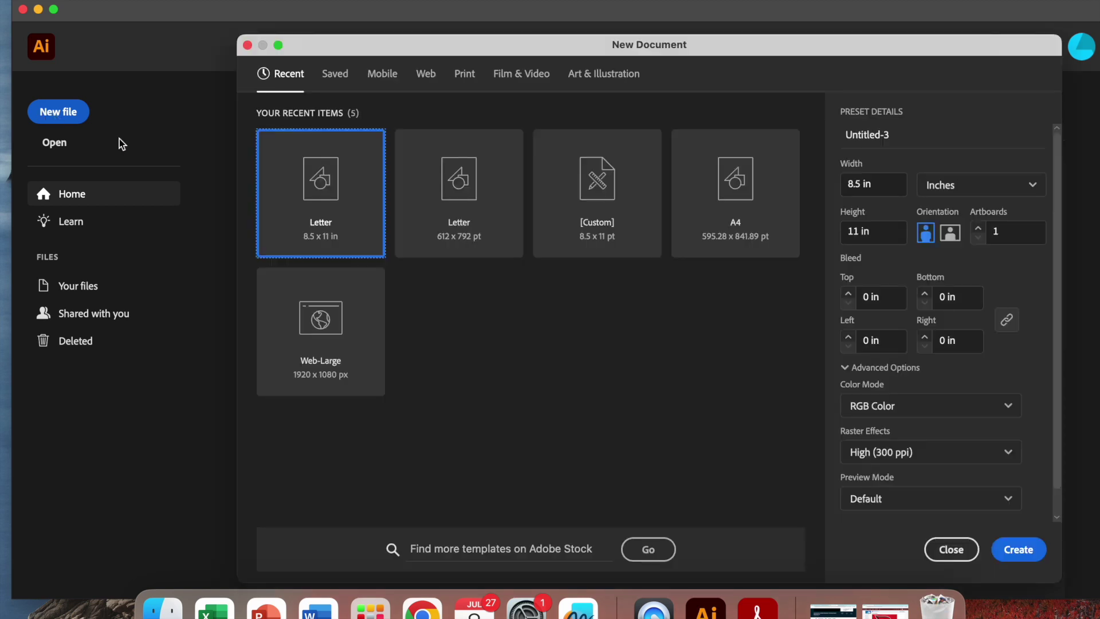
left_click(465, 76)
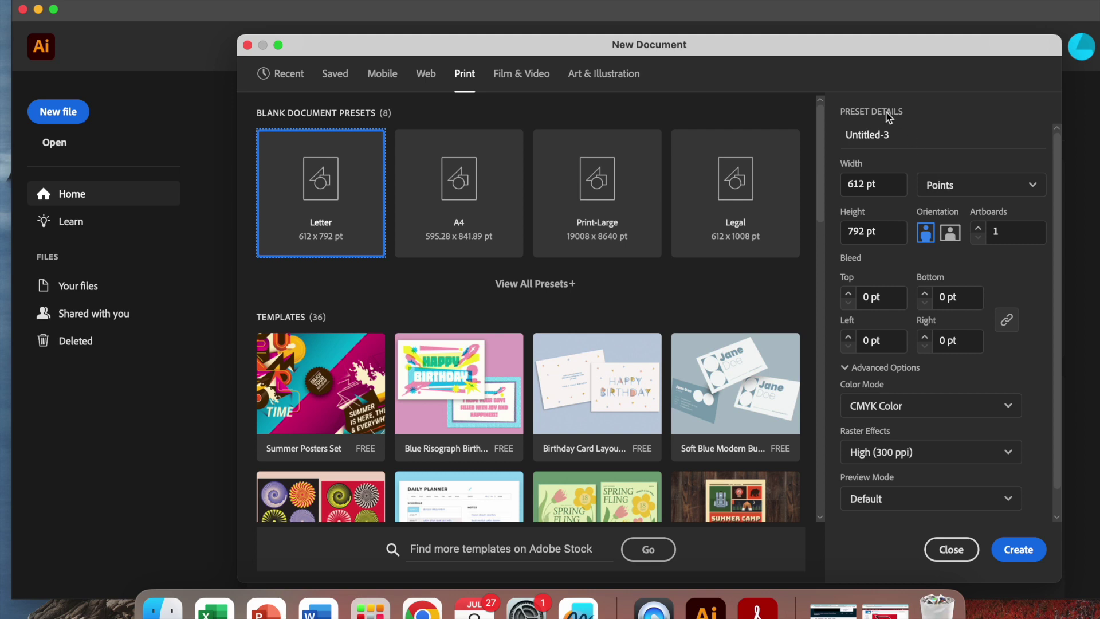
scroll(1046, 392, "down", 1)
scroll(919, 316, "up", 1)
left_click(974, 189)
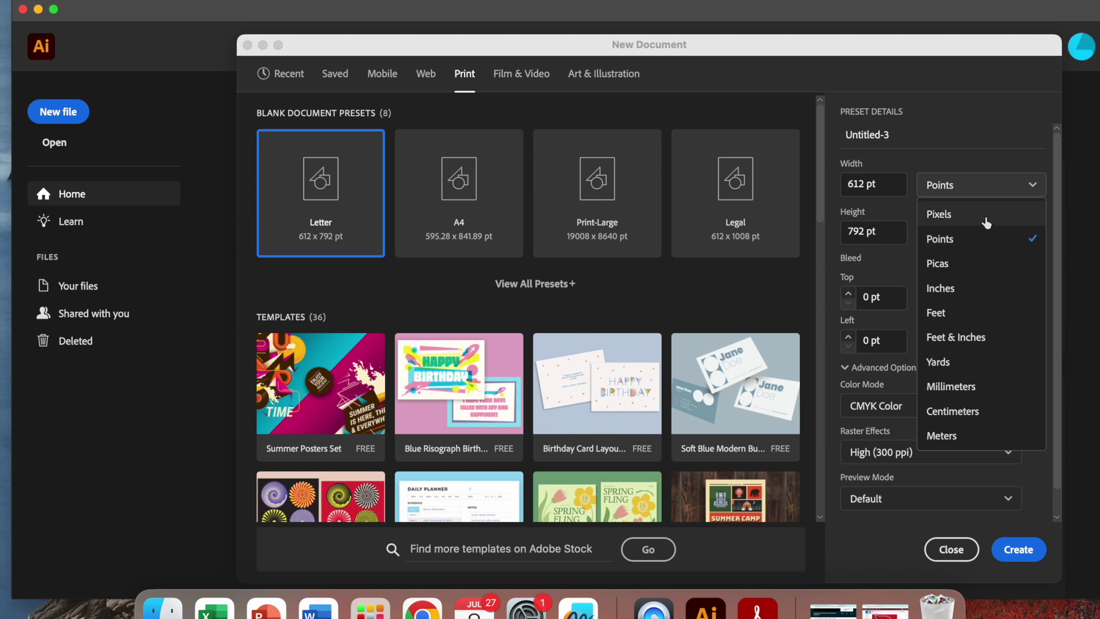
left_click(954, 289)
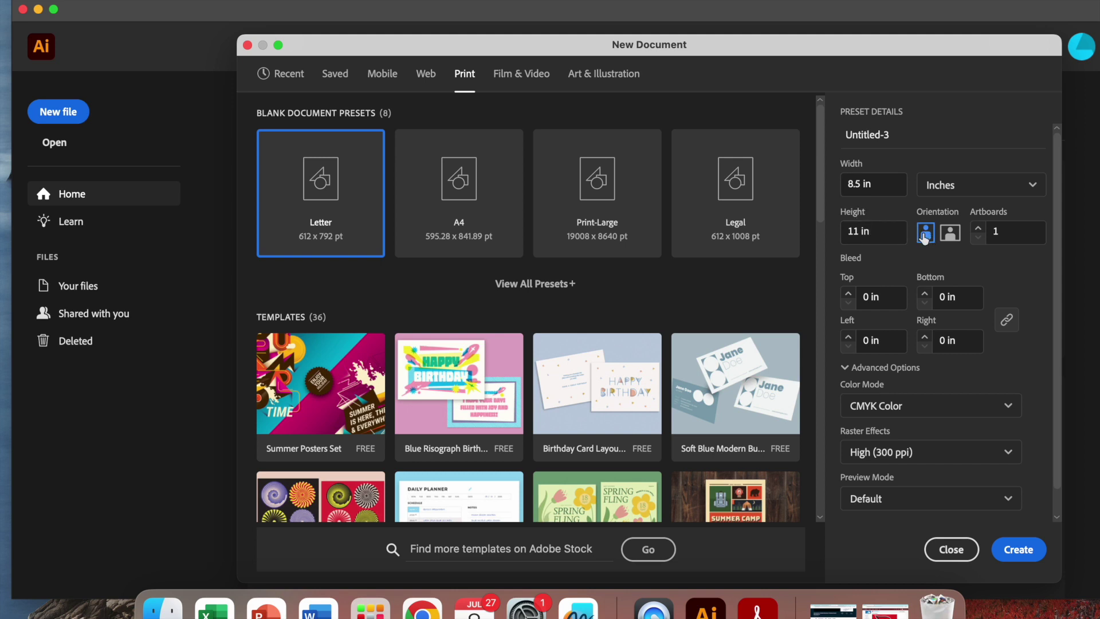
Try landscape against portrait orientation for the new document and return it to portrait
left_click(950, 232)
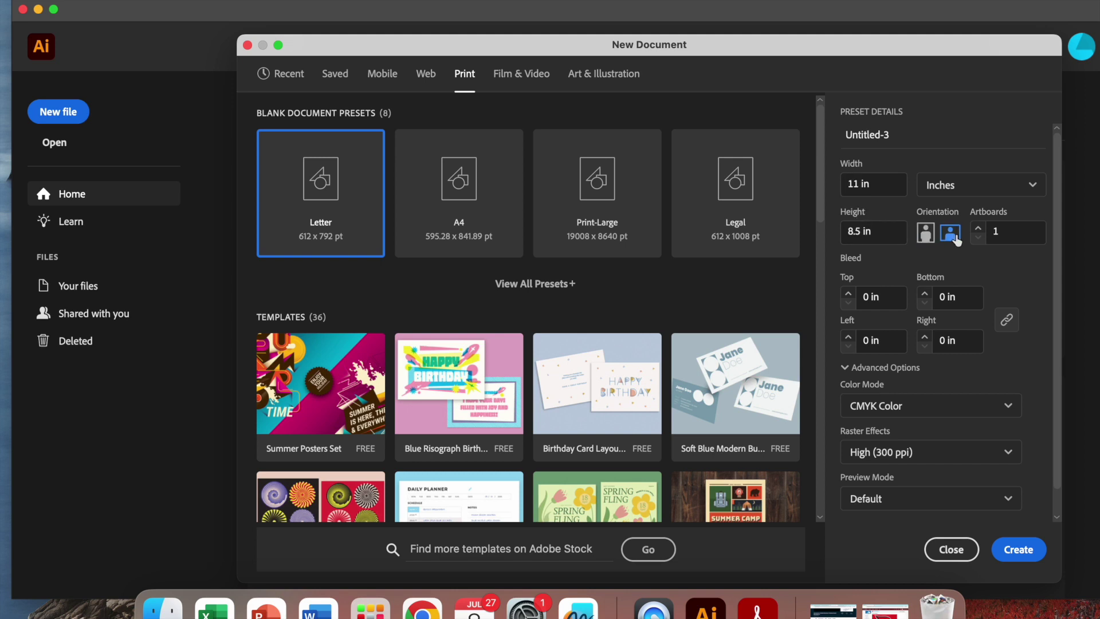
left_click(926, 234)
left_click(949, 233)
left_click(928, 233)
left_click(946, 233)
left_click(926, 235)
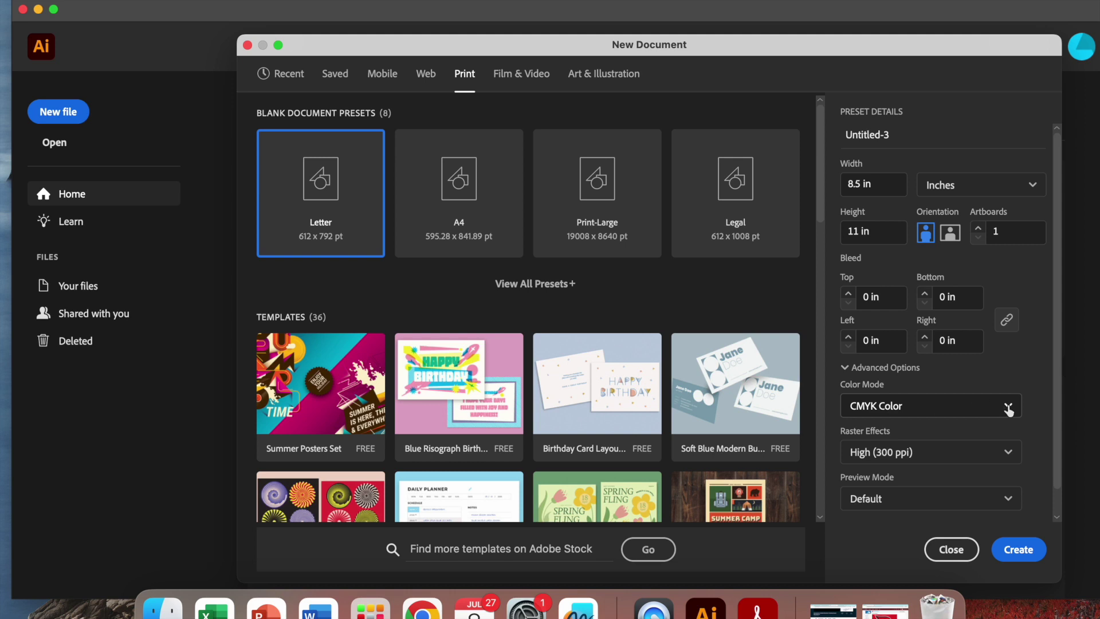
Set the new document's color mode to RGB Color and create the document
scroll(1005, 408, "down", 1)
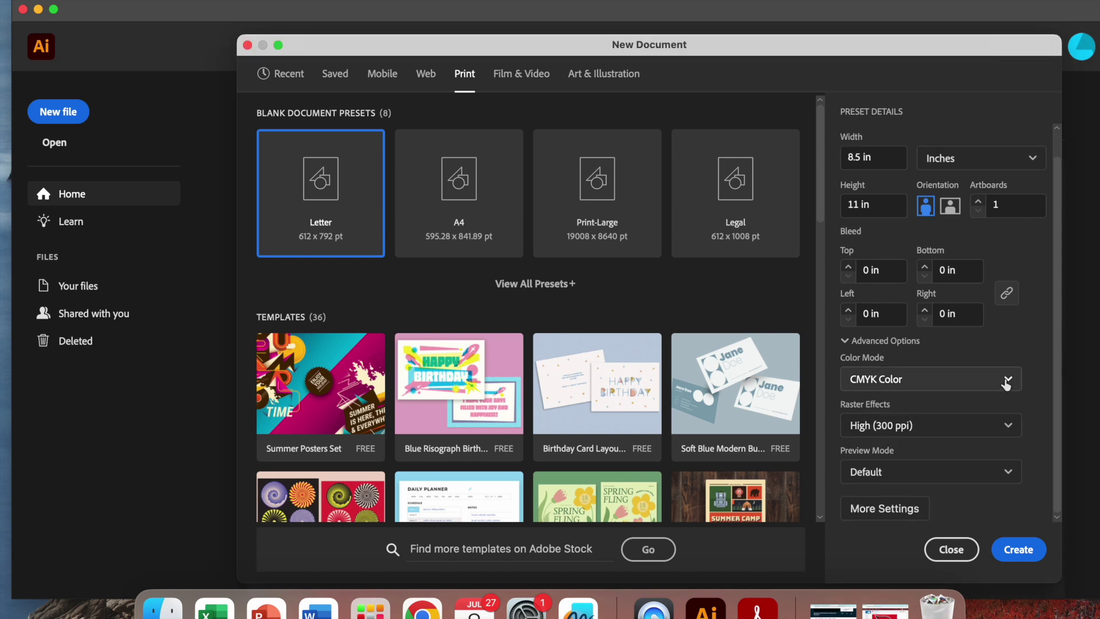
left_click(1007, 381)
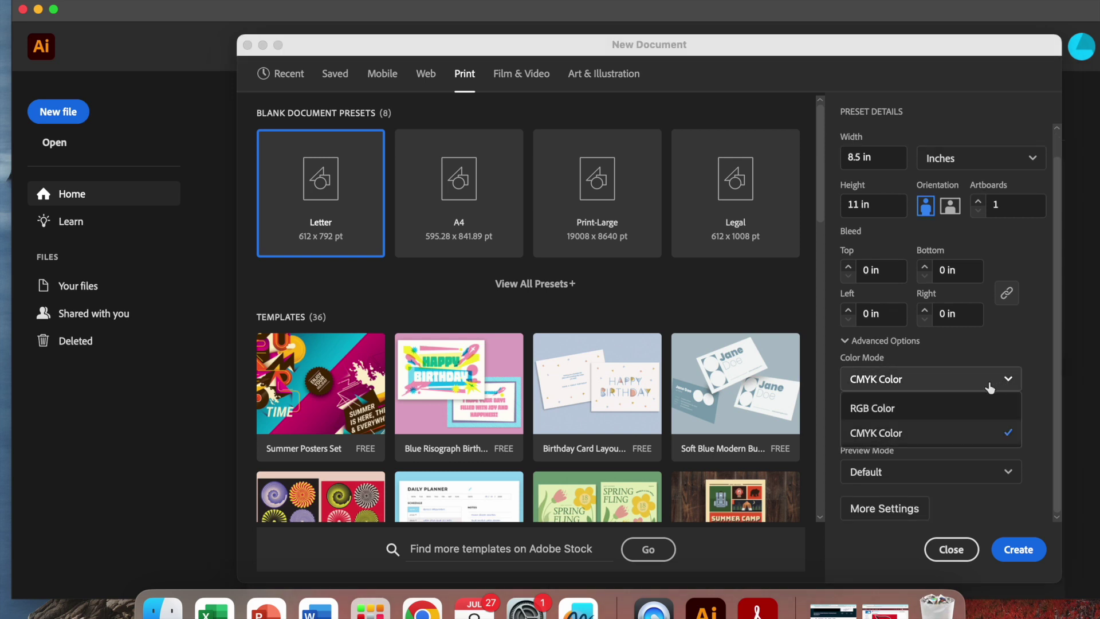
left_click(878, 409)
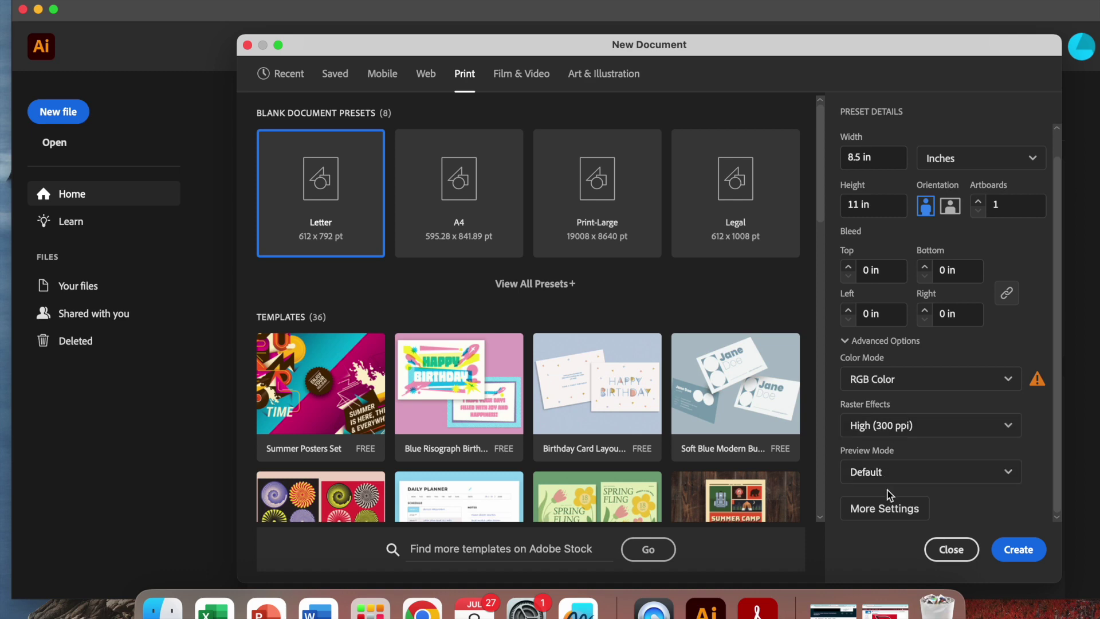
left_click(1019, 550)
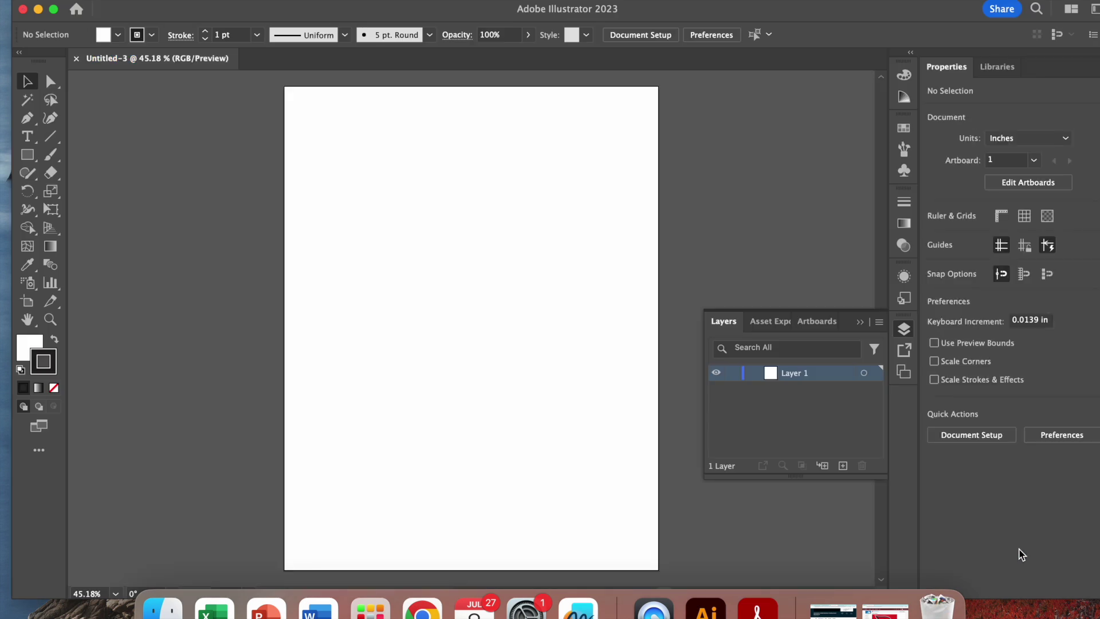
scroll(395, 218, "up", 1)
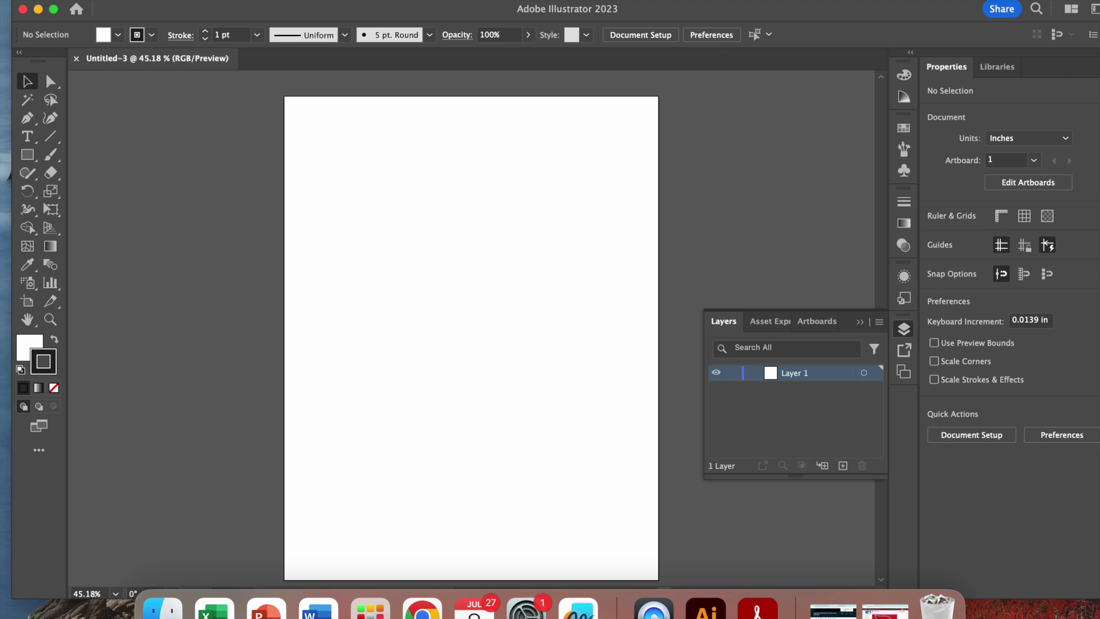
left_click(381, 6)
mouse_move(417, 62)
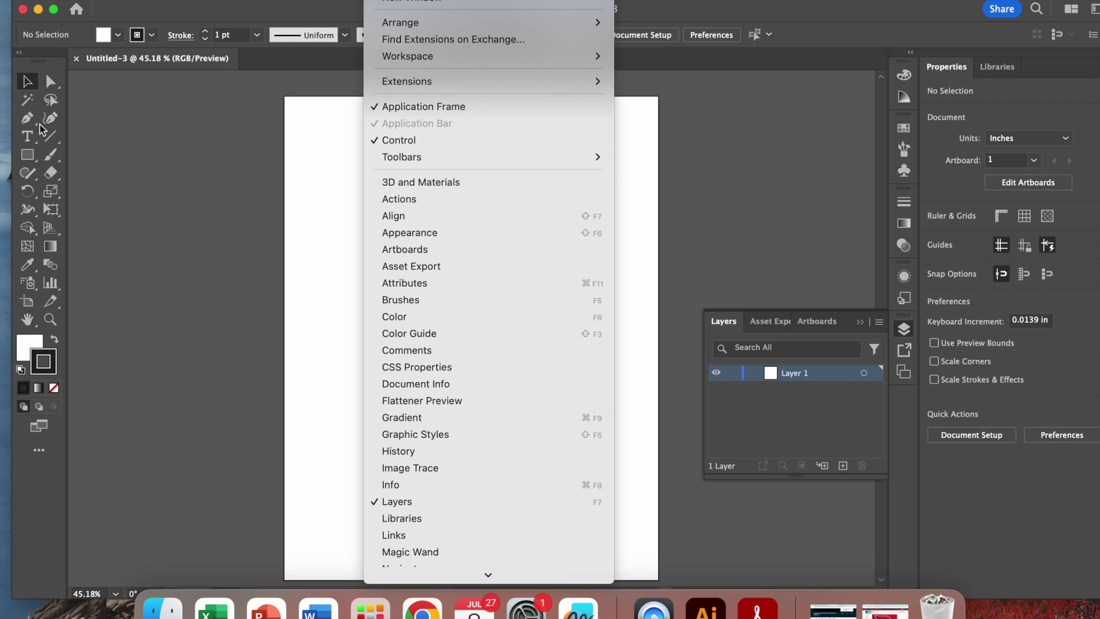
left_click(143, 146)
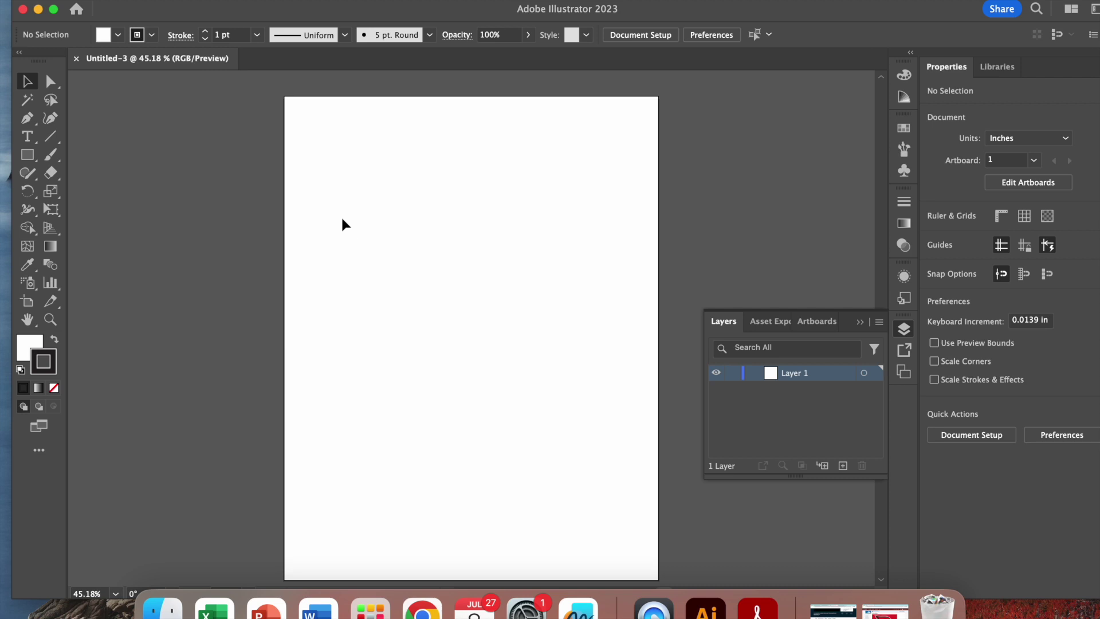
scroll(343, 223, "down", 1)
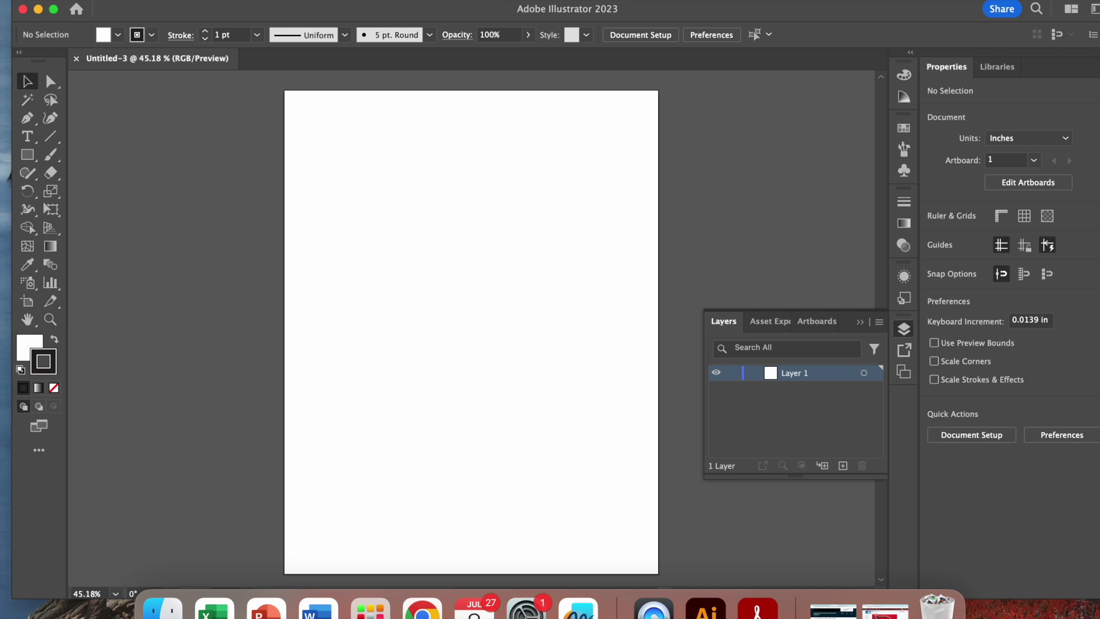
Place cardinal+Logo.jpeg from Downloads as a linked image starting near the artboard's upper-left corner
left_click(112, 1)
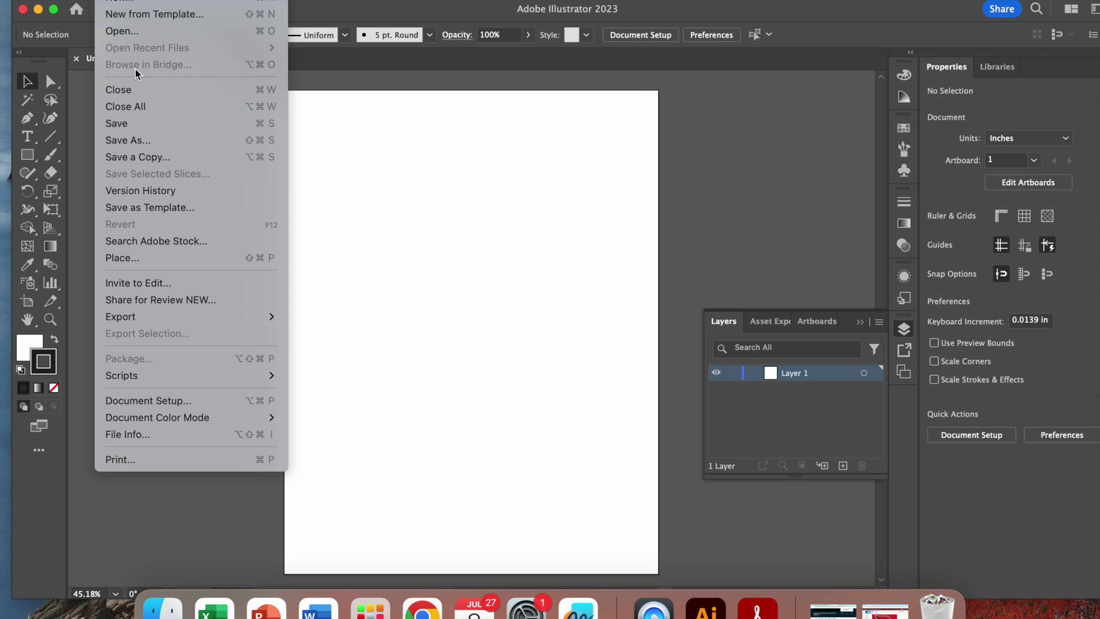
left_click(115, 261)
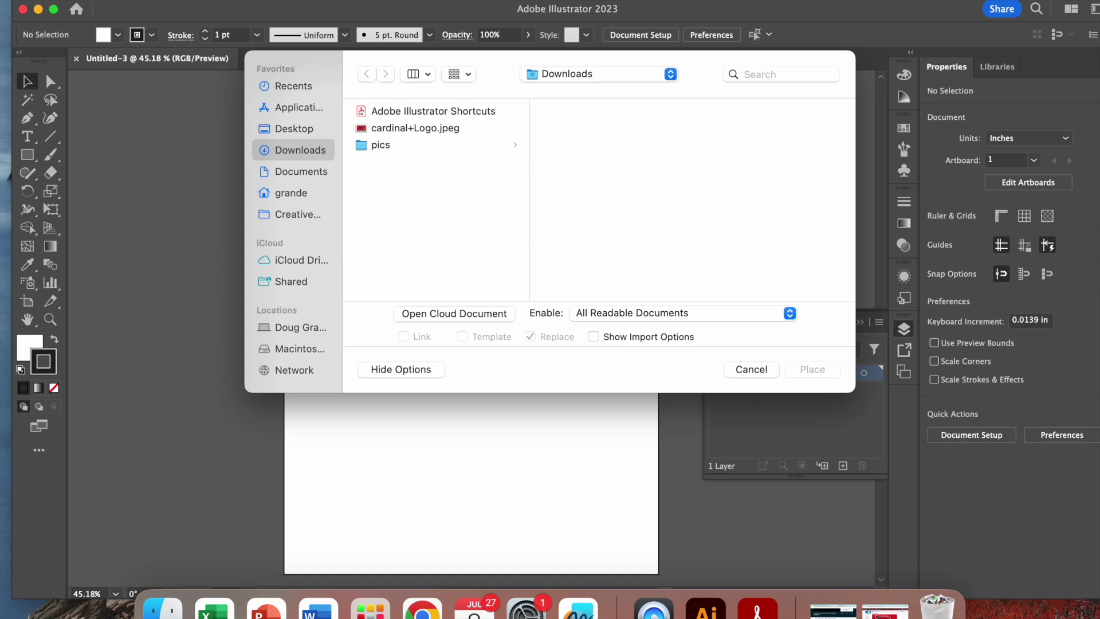
left_click(389, 130)
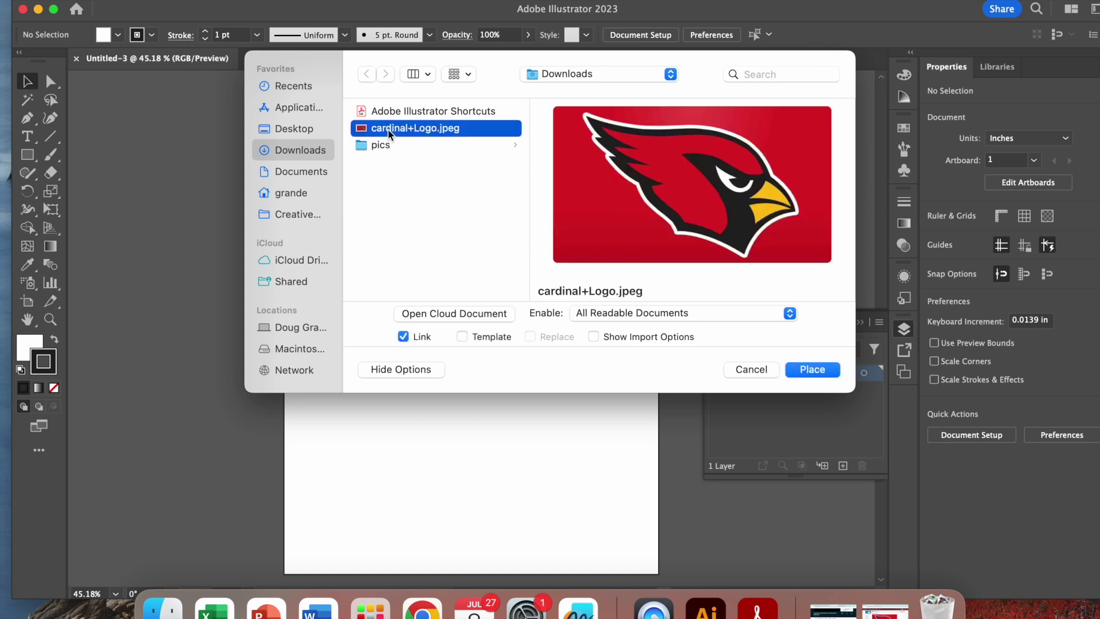
left_click(813, 370)
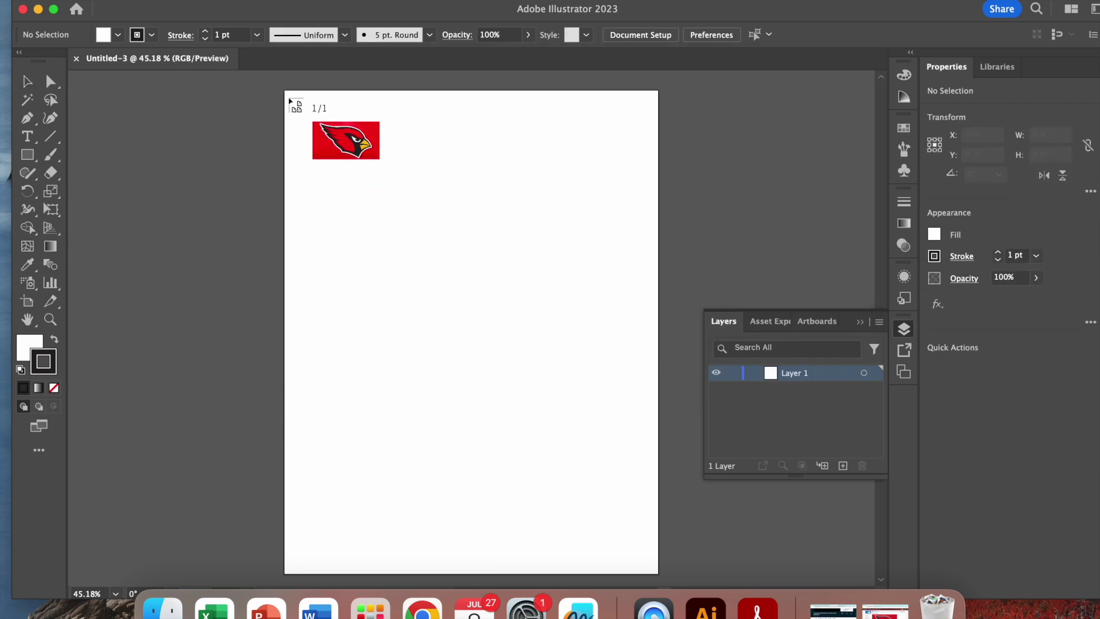
left_click(289, 98)
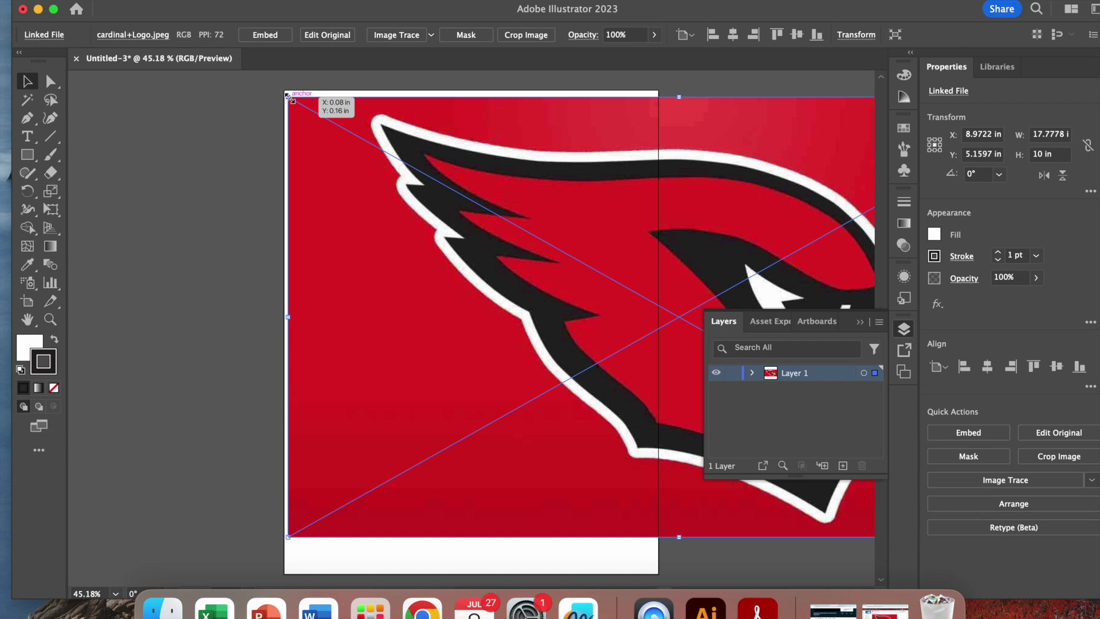
Try a non-proportional resize and a move of the placed logo, and undo both changes
left_click_drag(288, 96, 471, 285)
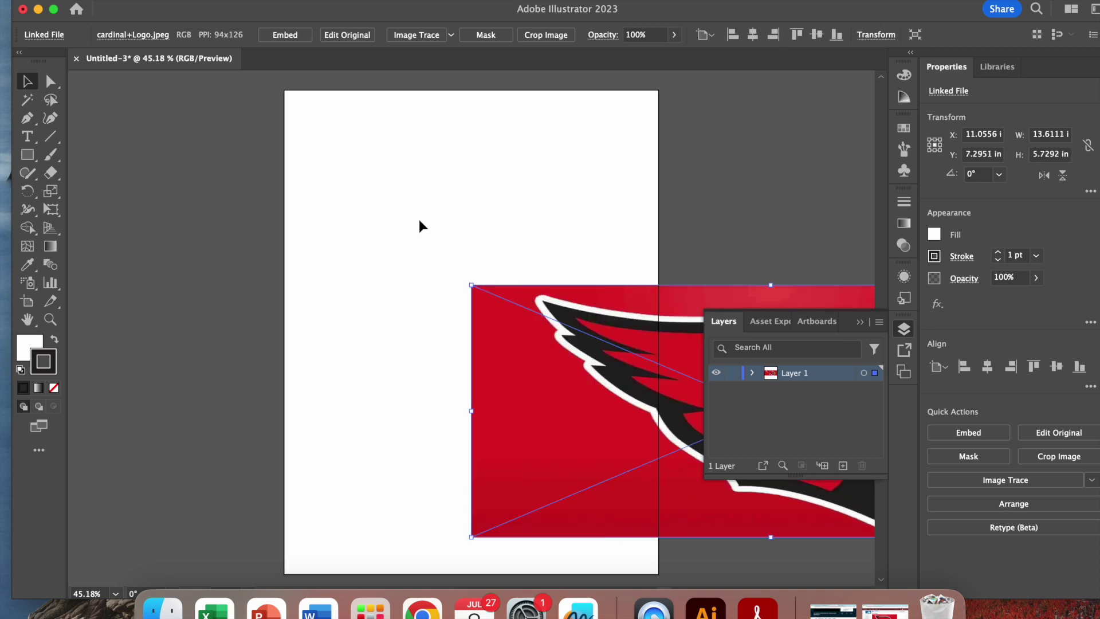
left_click_drag(496, 327, 275, 189)
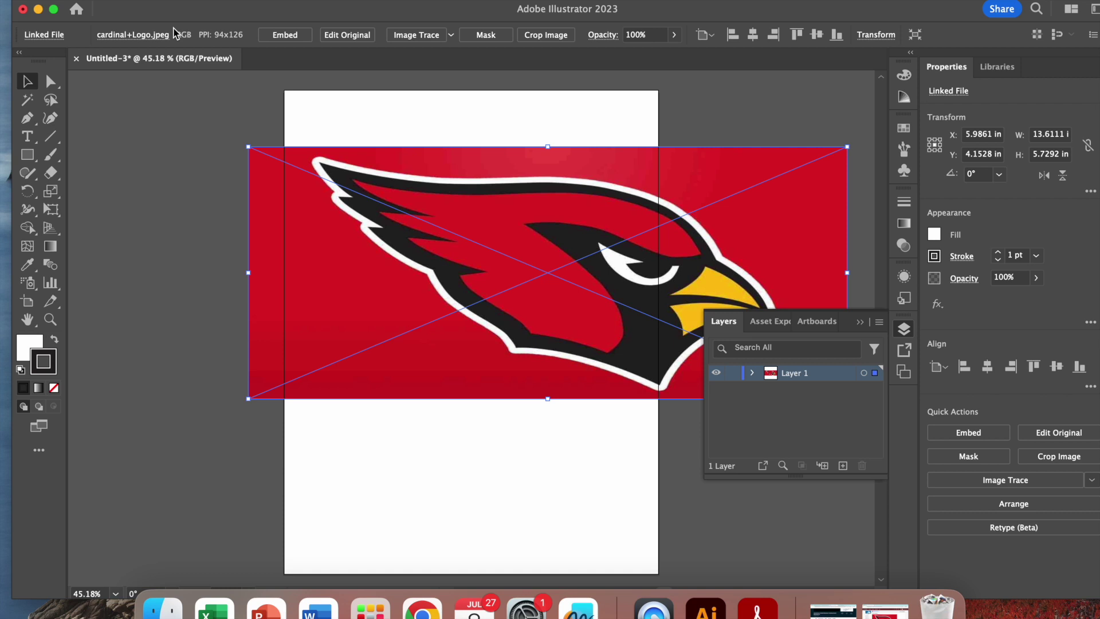
key("super+z")
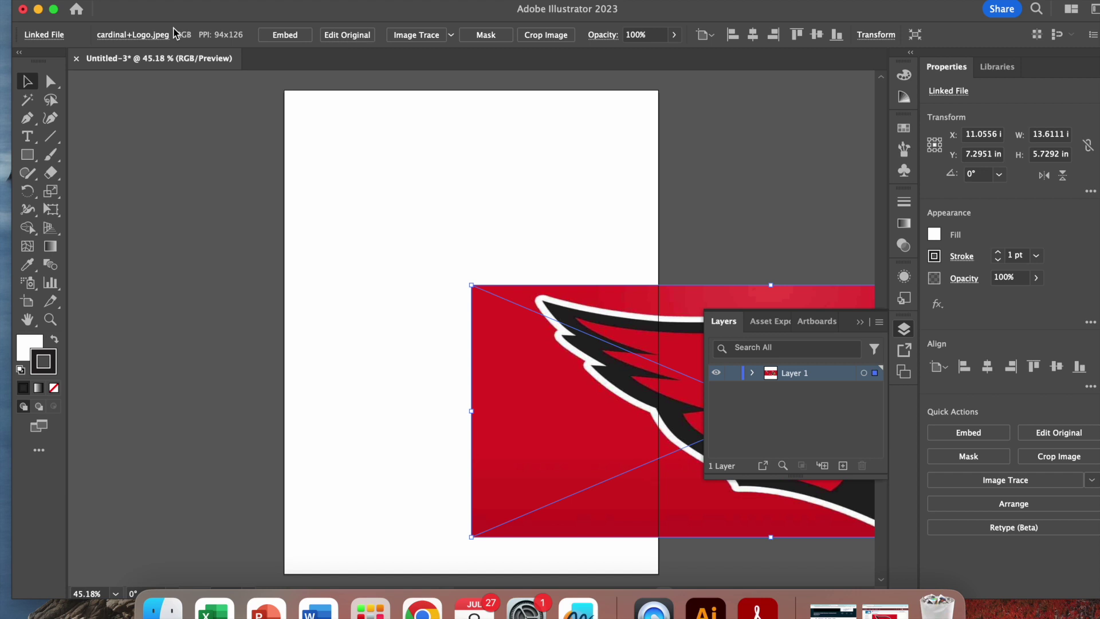
key("super+z")
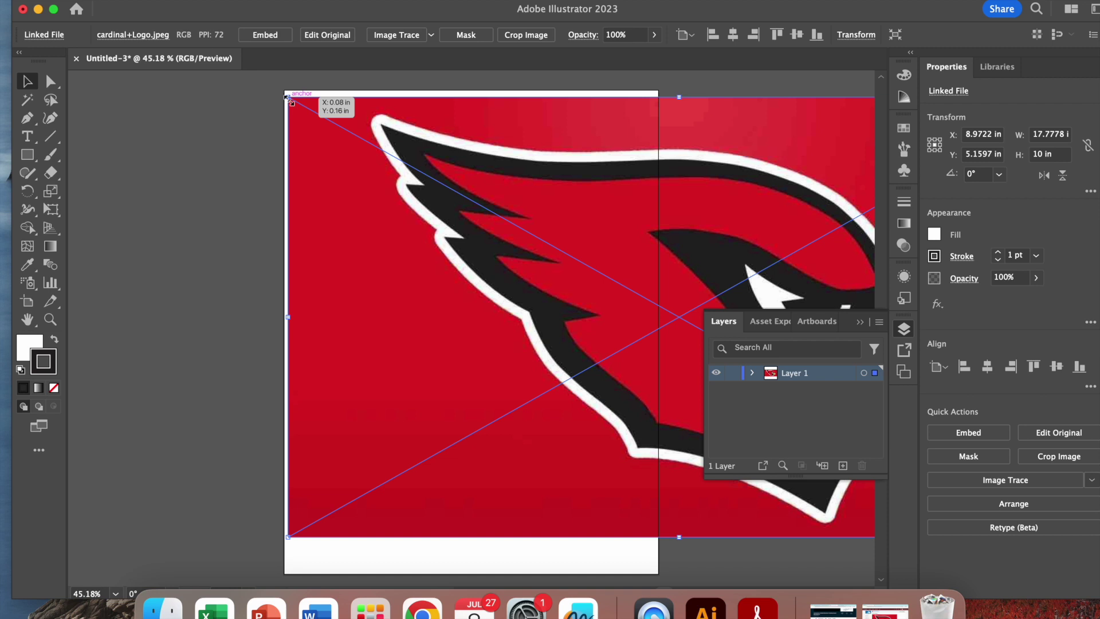
Scale the placed logo proportionally to about 9.07 by 5.10 in and position it over the artboard's upper half
left_click_drag(288, 97, 655, 317)
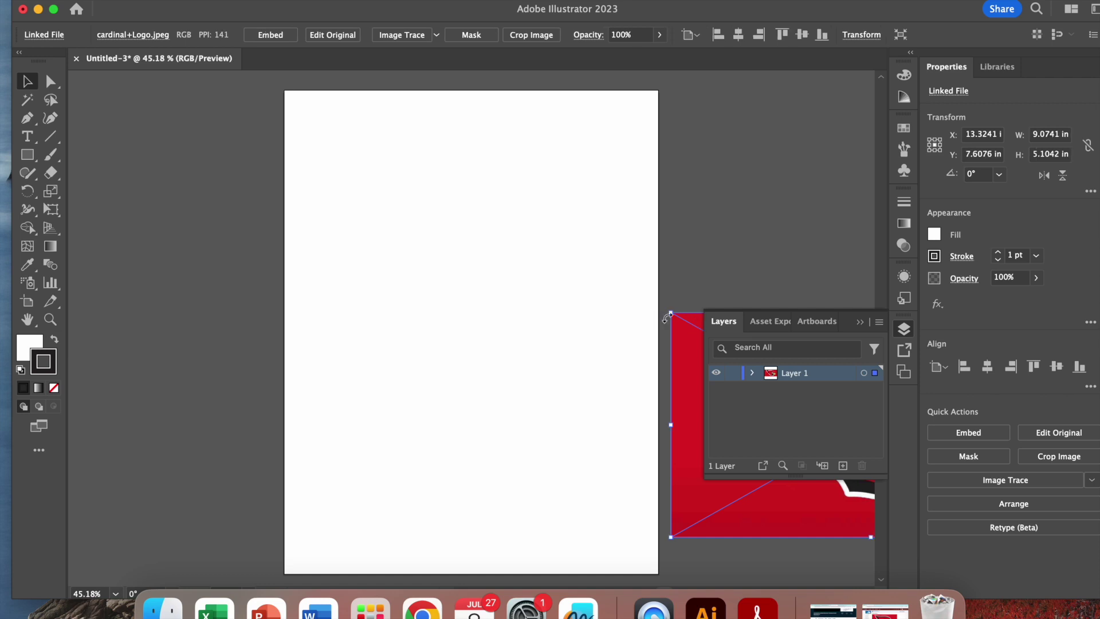
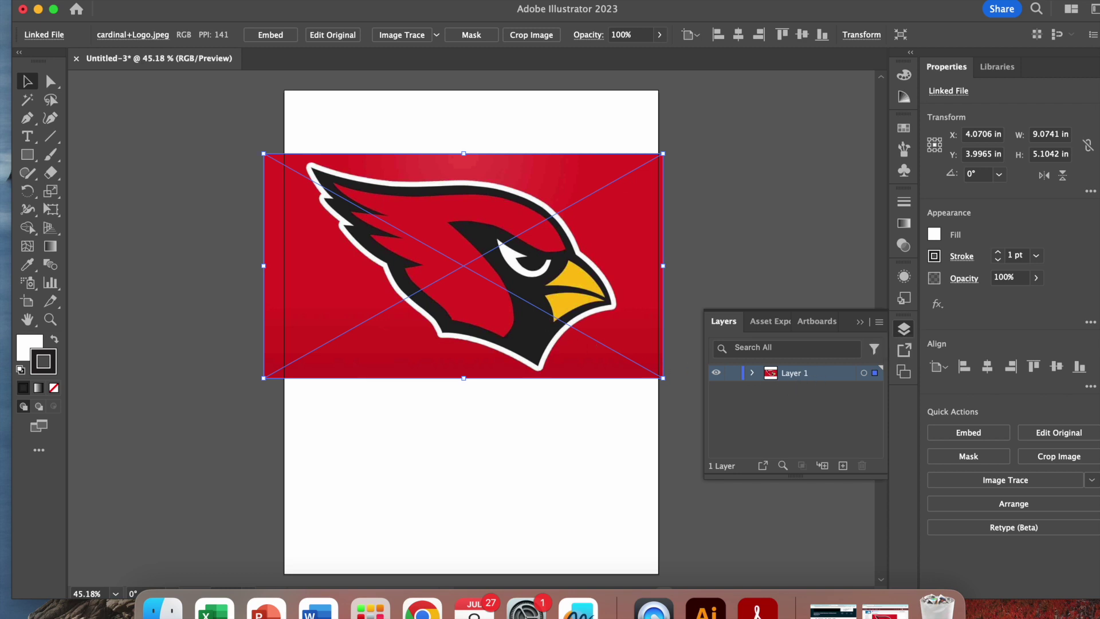
Rename the layer holding the placed logo as Reference
double_click(793, 373)
type("Reference")
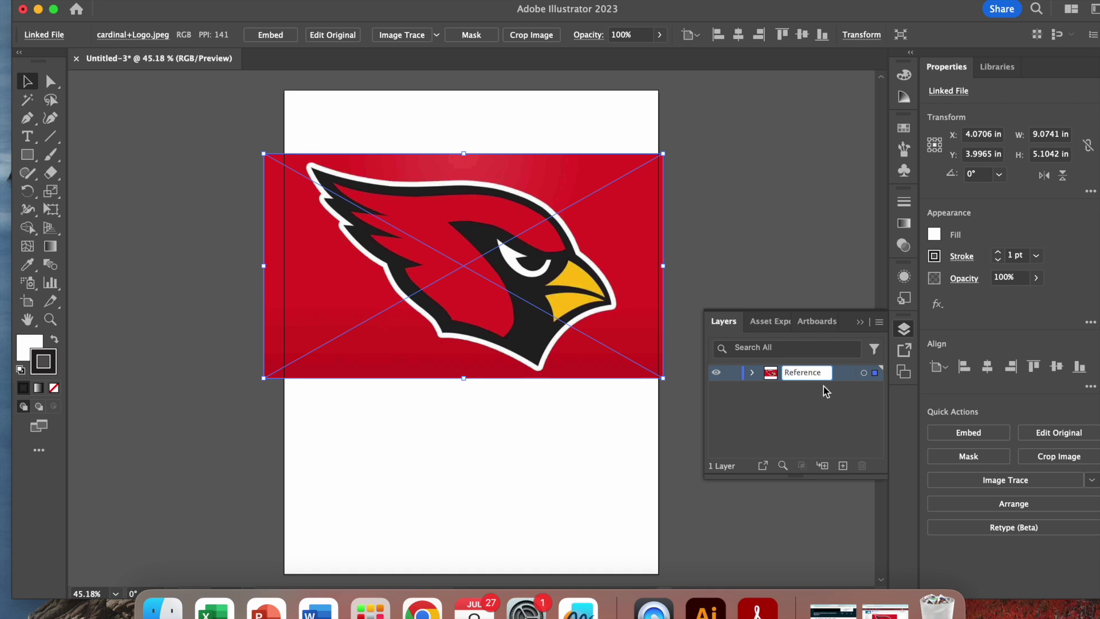
Lock the Reference layer and add a new layer named Outline above it
key("Return")
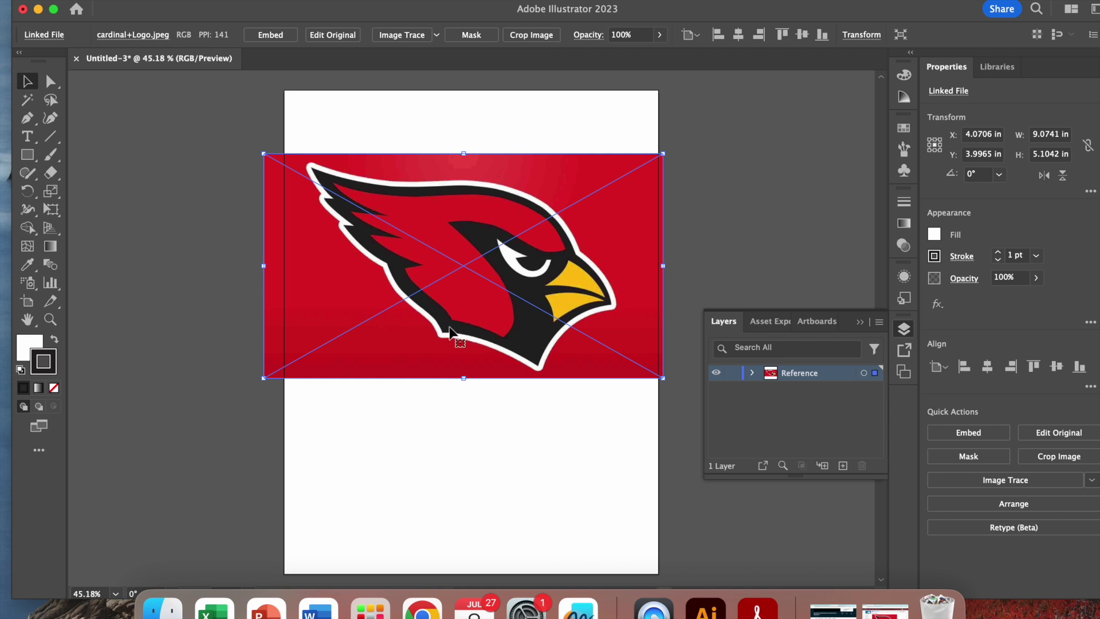
left_click(733, 373)
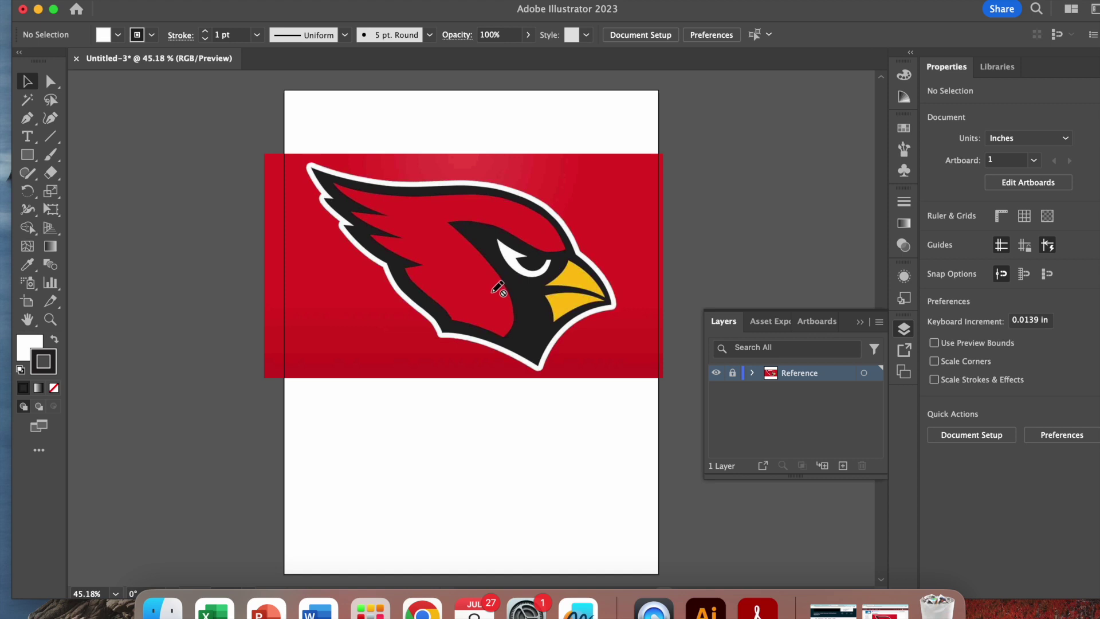
left_click(843, 465)
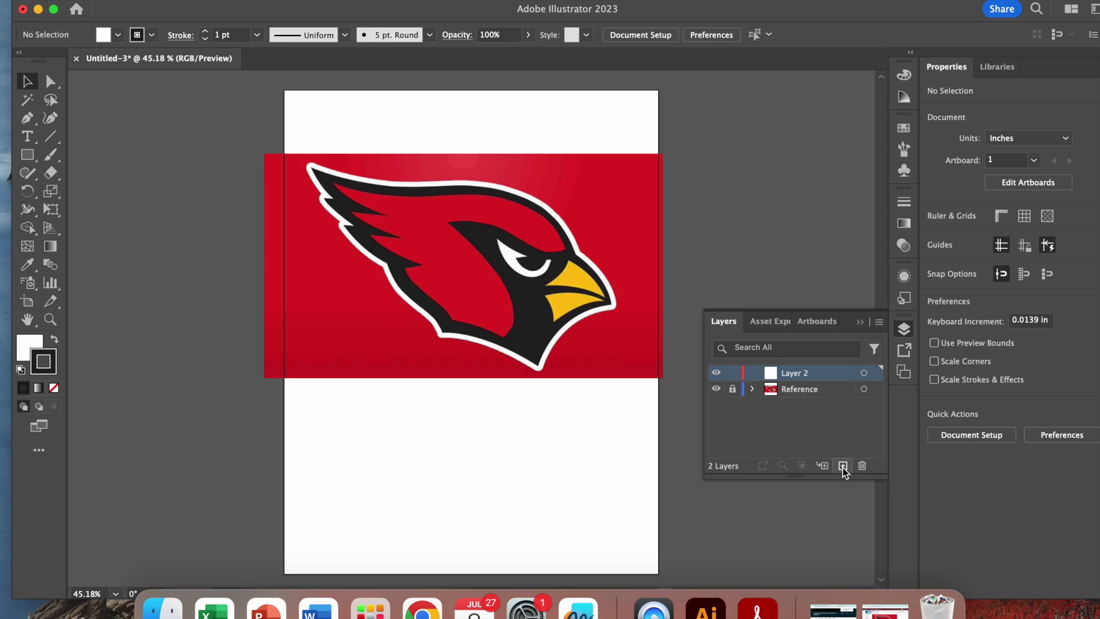
double_click(794, 374)
type("Outline")
left_click(841, 422)
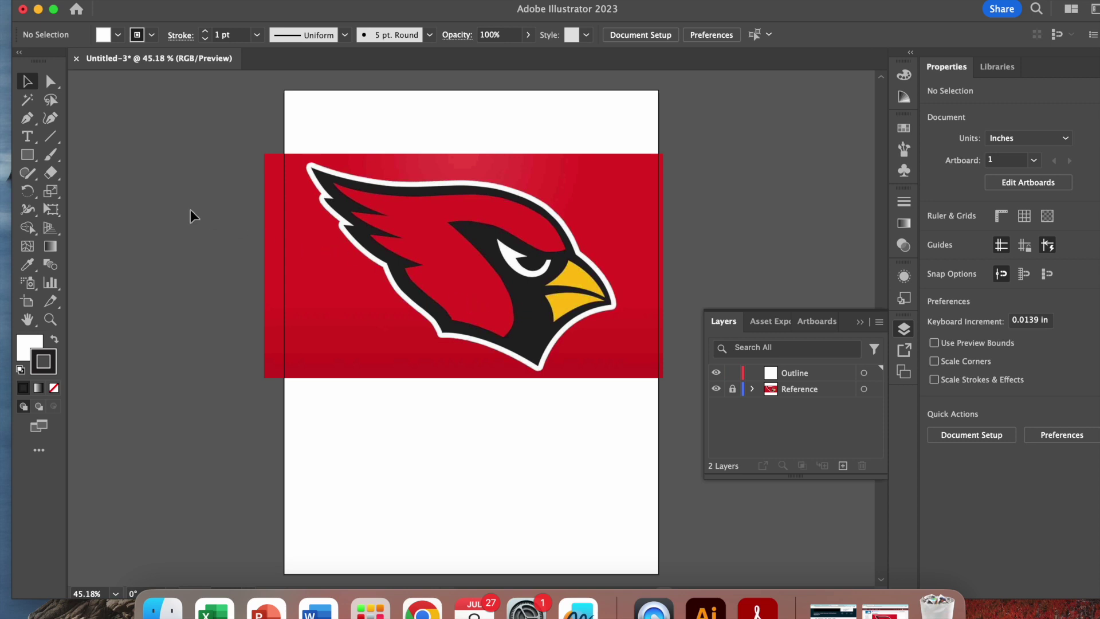
Activate the Pen tool and set the fill to None
left_click(26, 122)
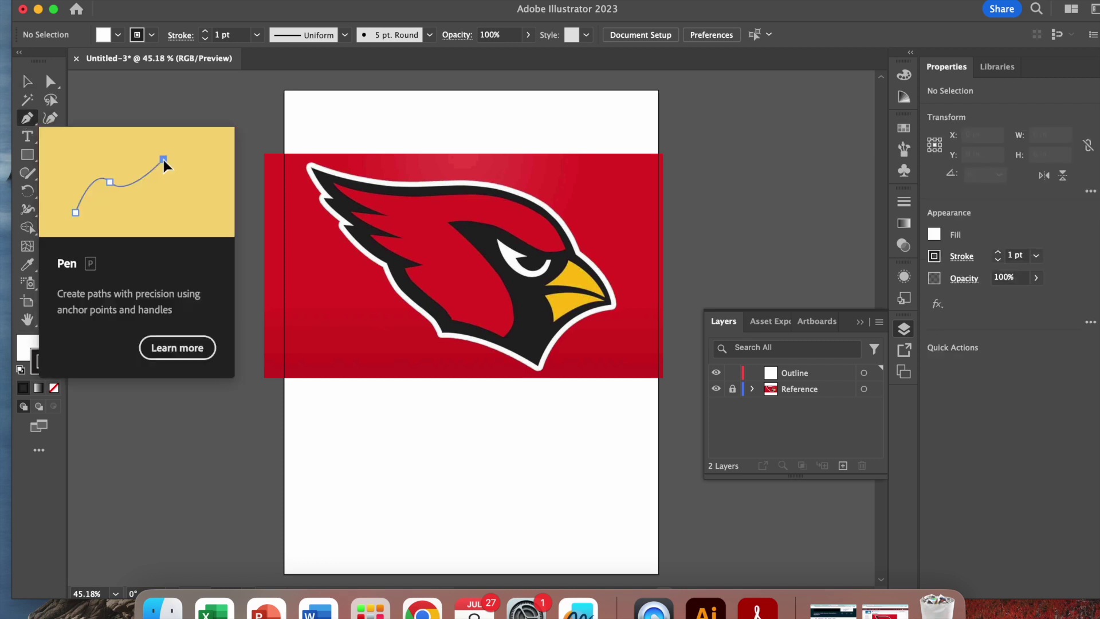
left_click(26, 122)
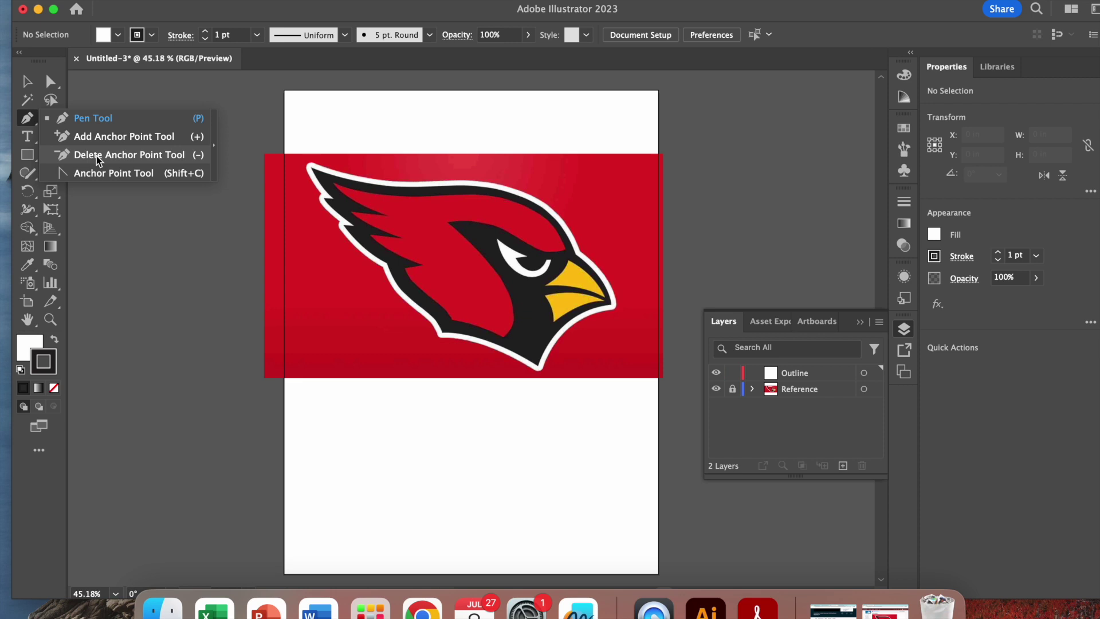
left_click(92, 120)
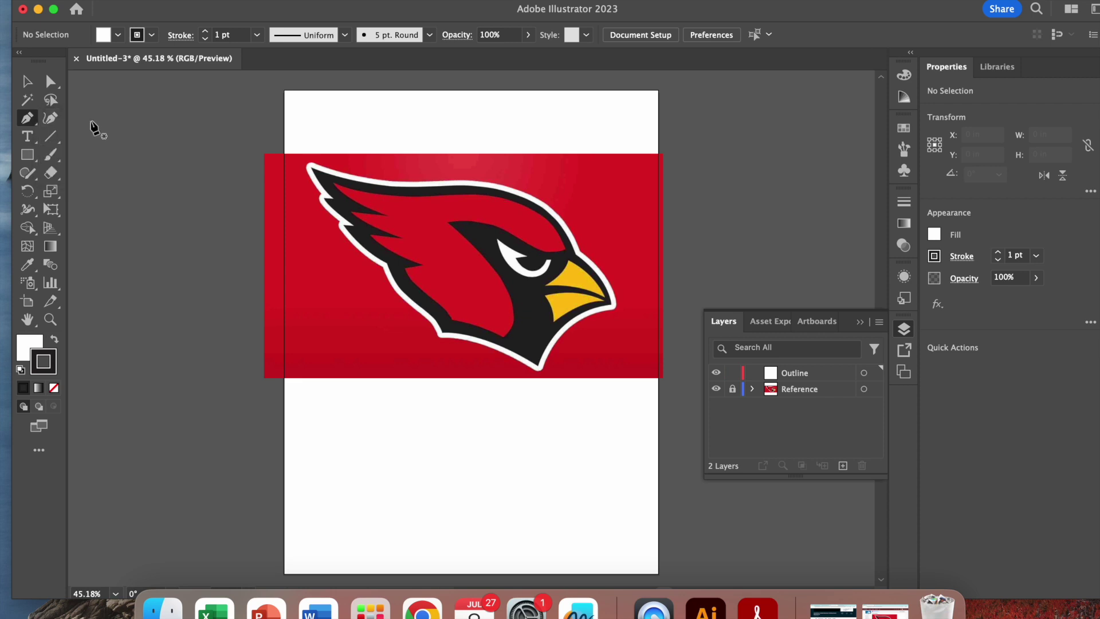
left_click(24, 355)
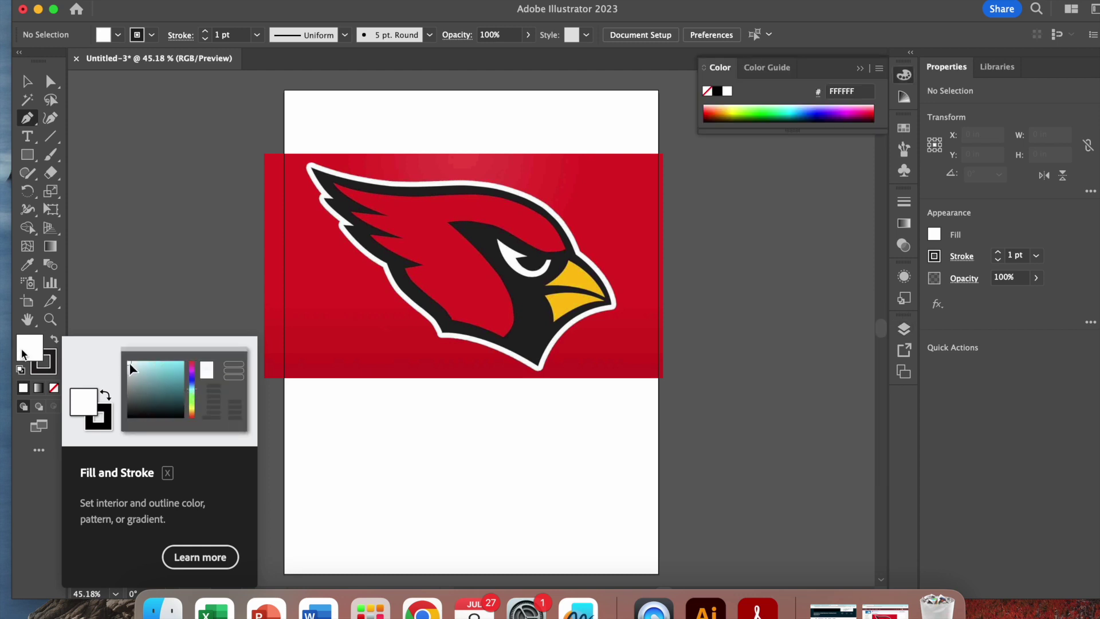
left_click(53, 389)
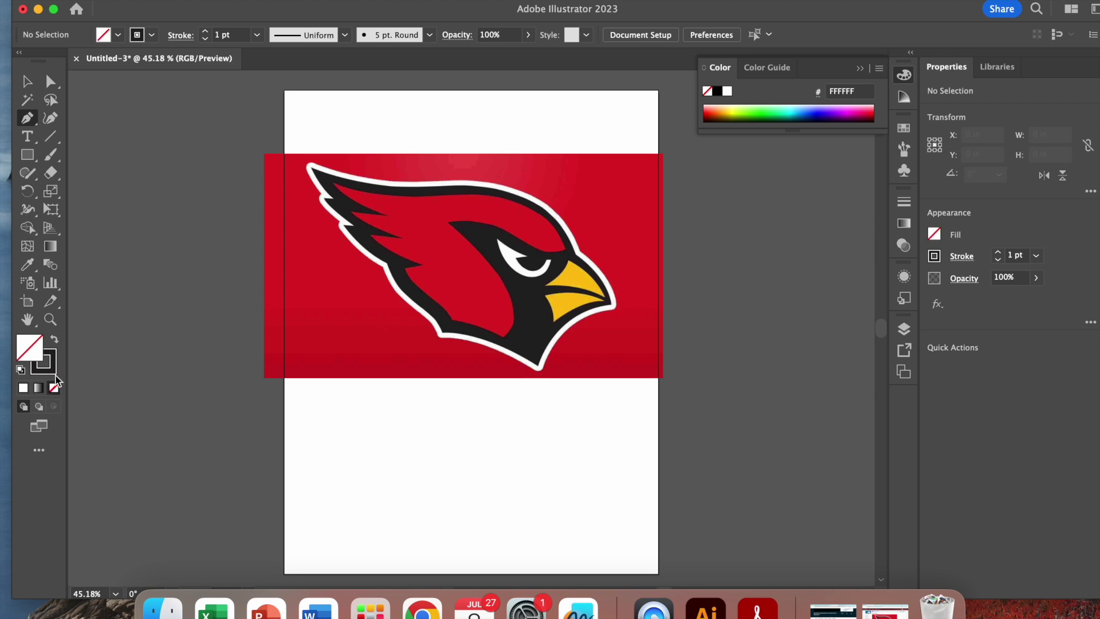
Set the stroke colour to bright green 0BF742 and the stroke weight to 6 pt
left_click(53, 370)
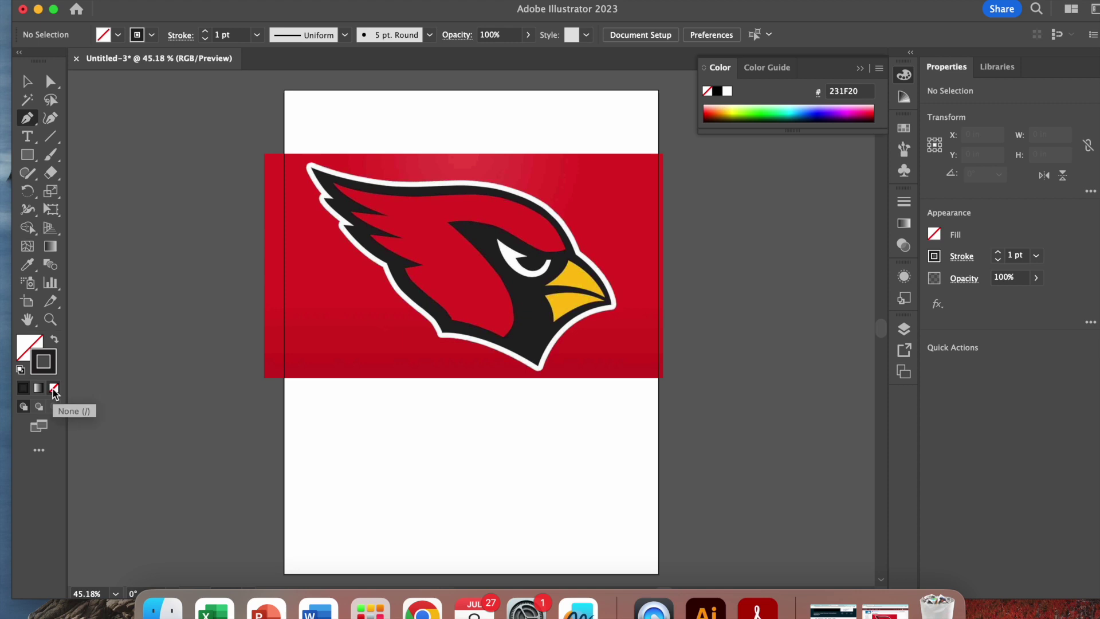
left_click(54, 389)
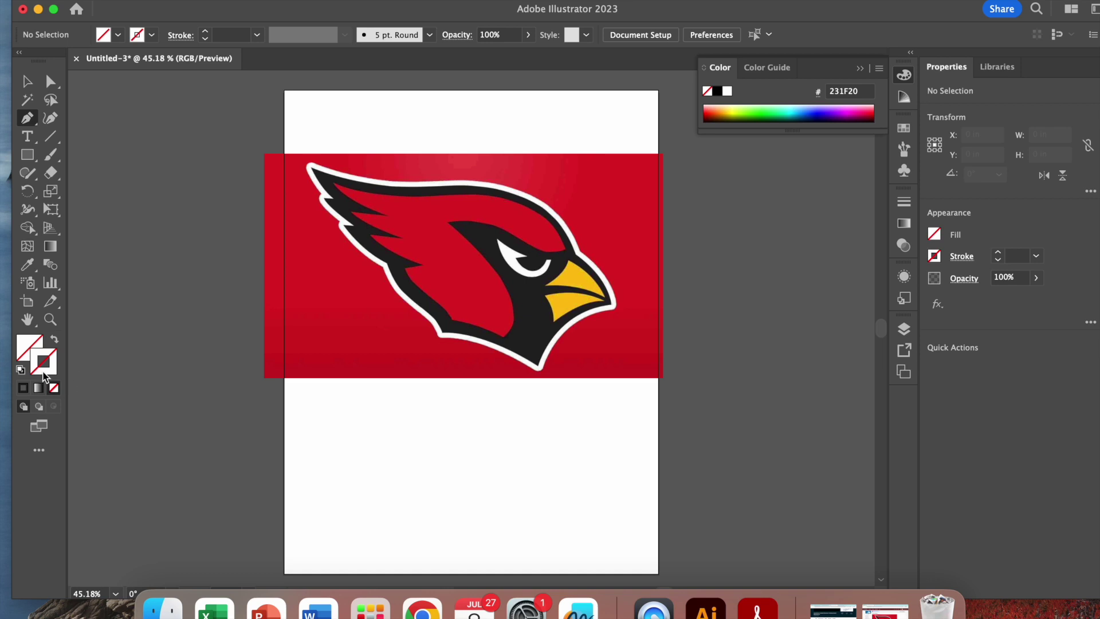
scroll(389, 252, "up", 1)
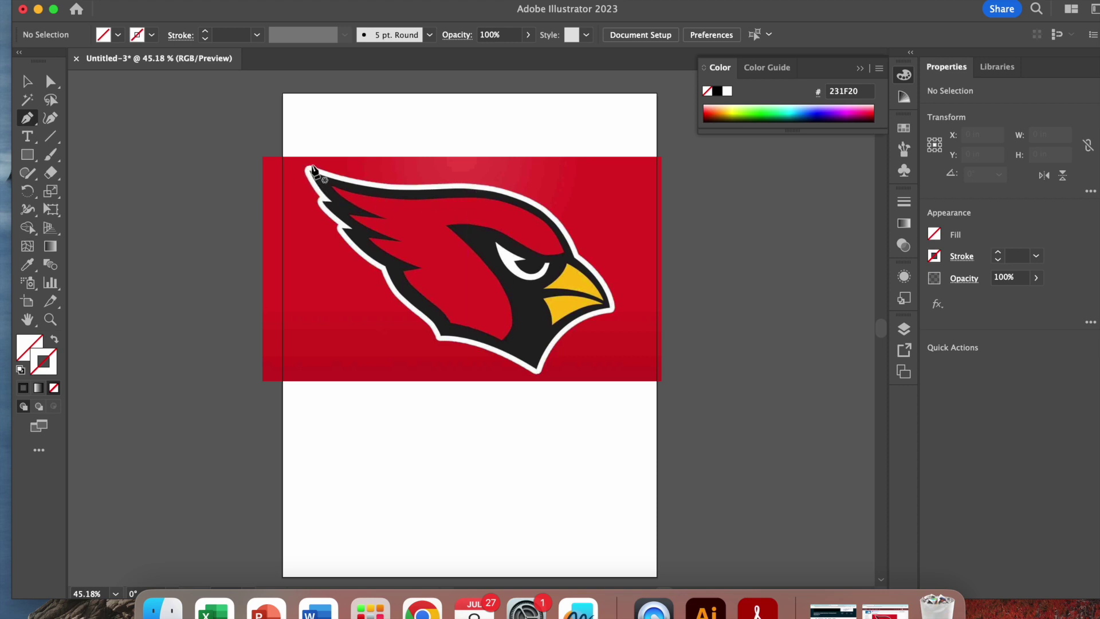
scroll(143, 329, "left", 2)
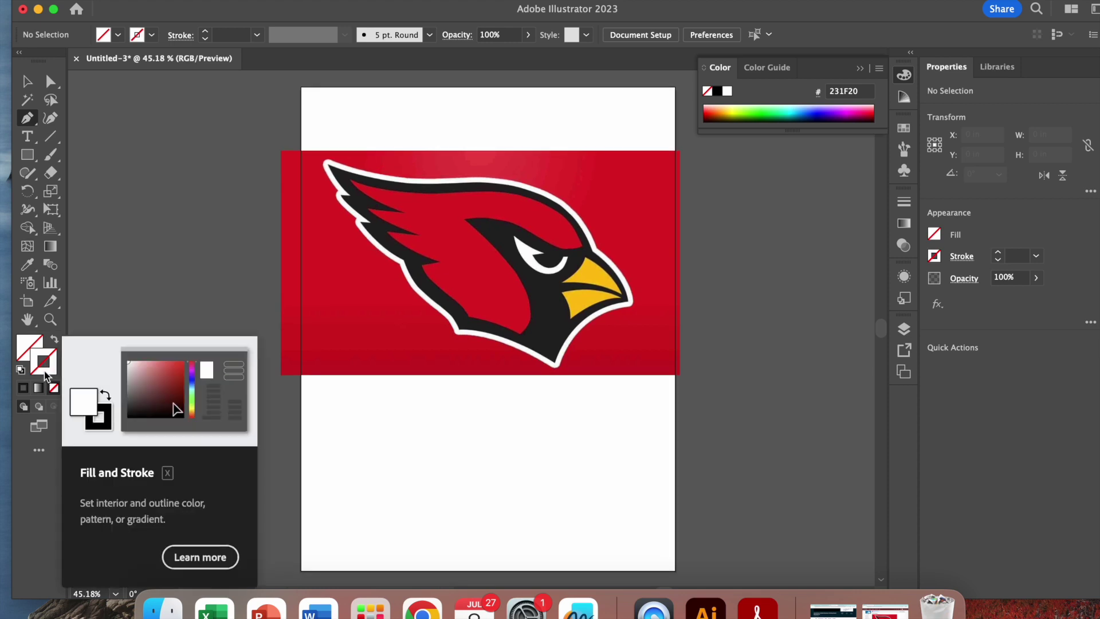
double_click(44, 369)
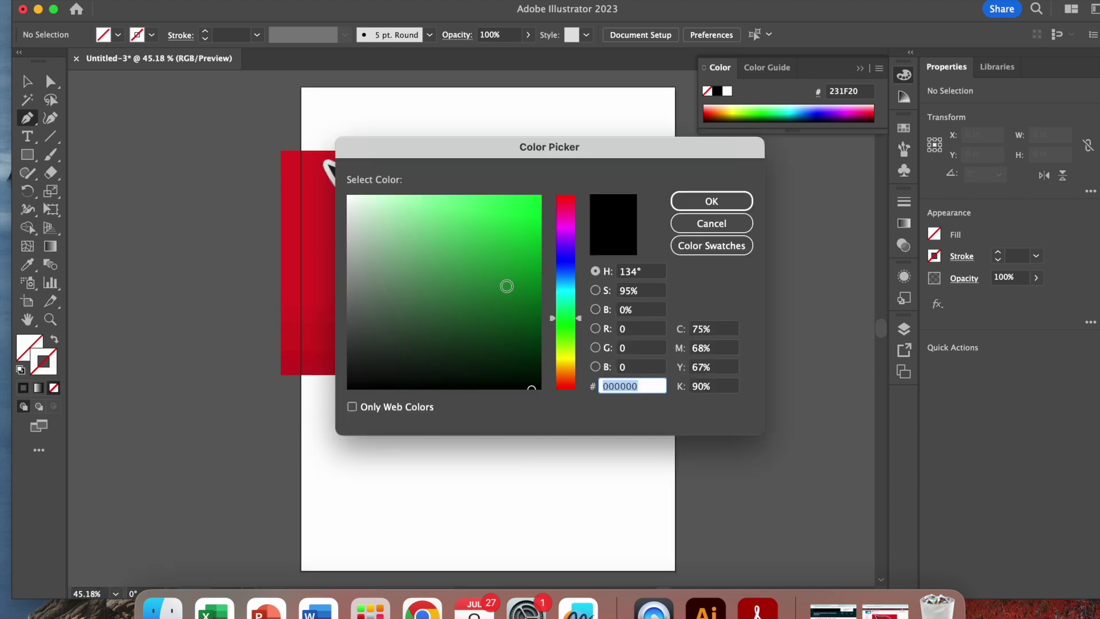
mouse_move(580, 319)
left_mouse_down()
mouse_move(579, 206)
mouse_move(581, 395)
mouse_move(582, 318)
left_mouse_up()
left_click(536, 200)
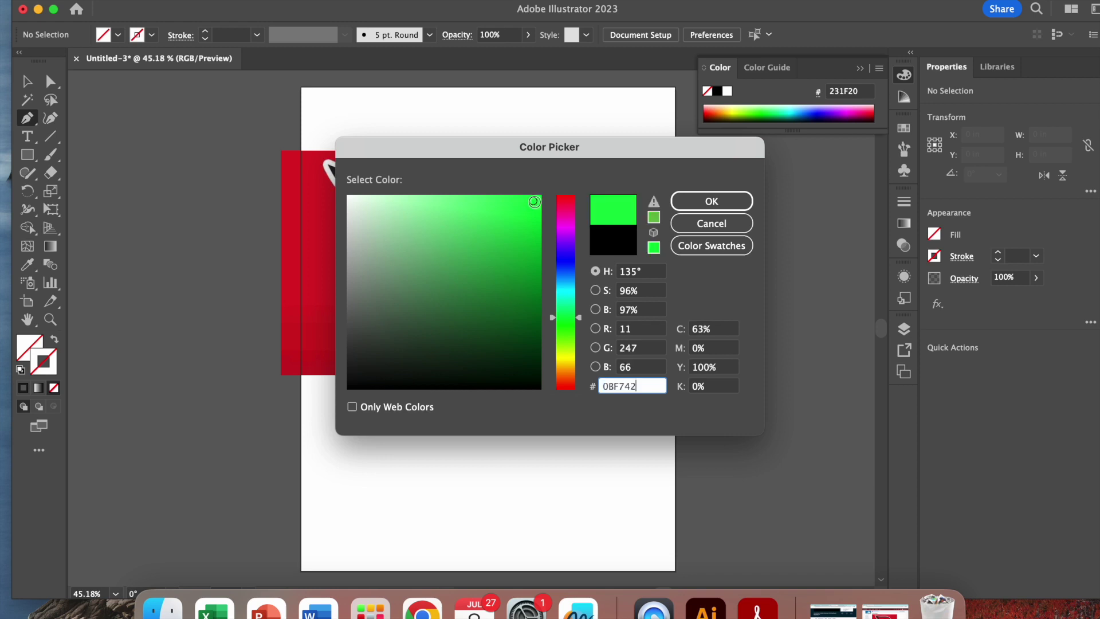
left_click(712, 201)
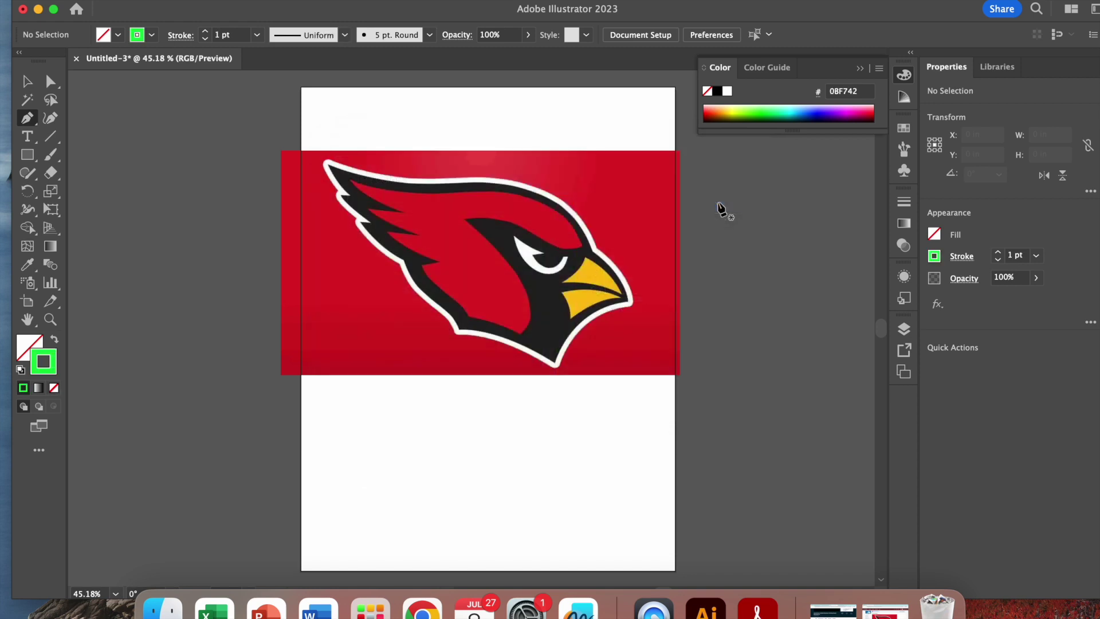
left_click(1036, 257)
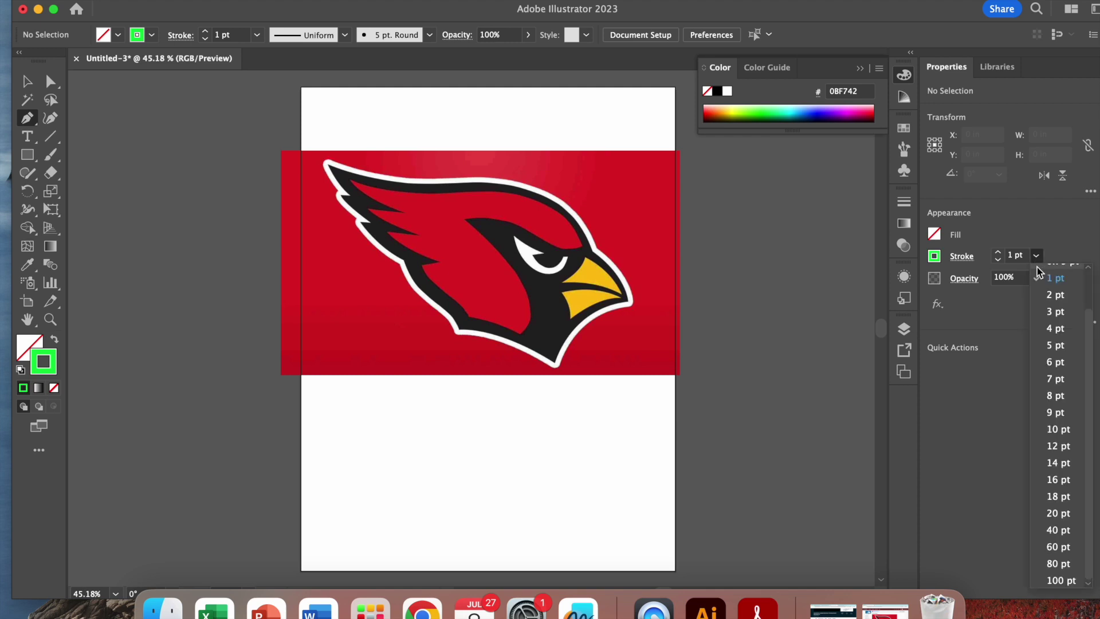
left_click(1059, 363)
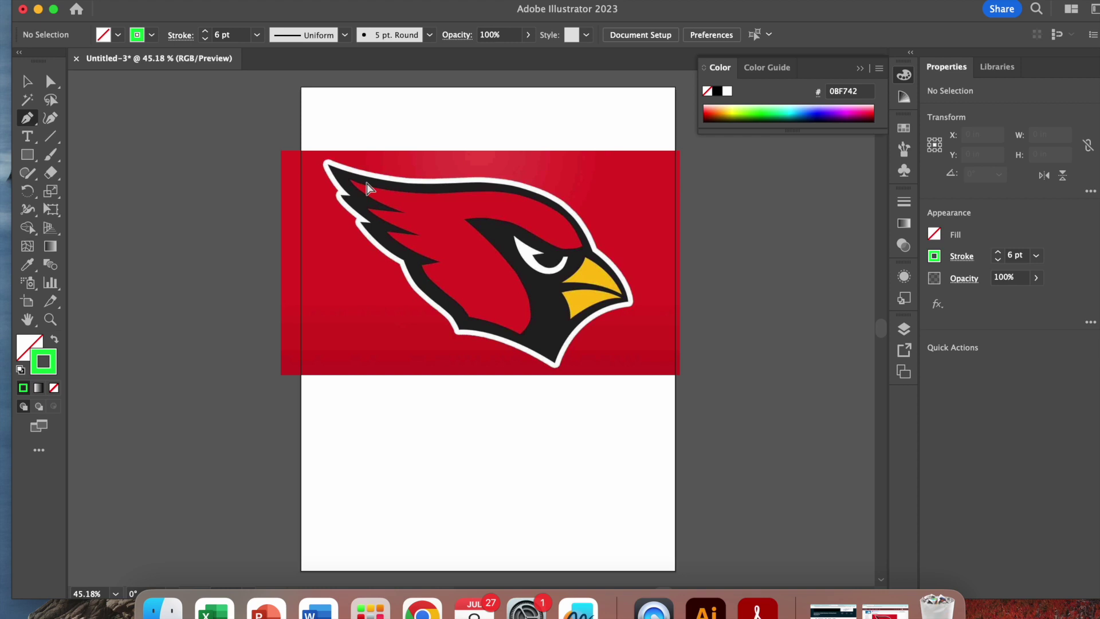
Start the outline path at the upper wing tip and draw a curved segment along the wing's upper white edge
key("super+equal")
key("super+equal")
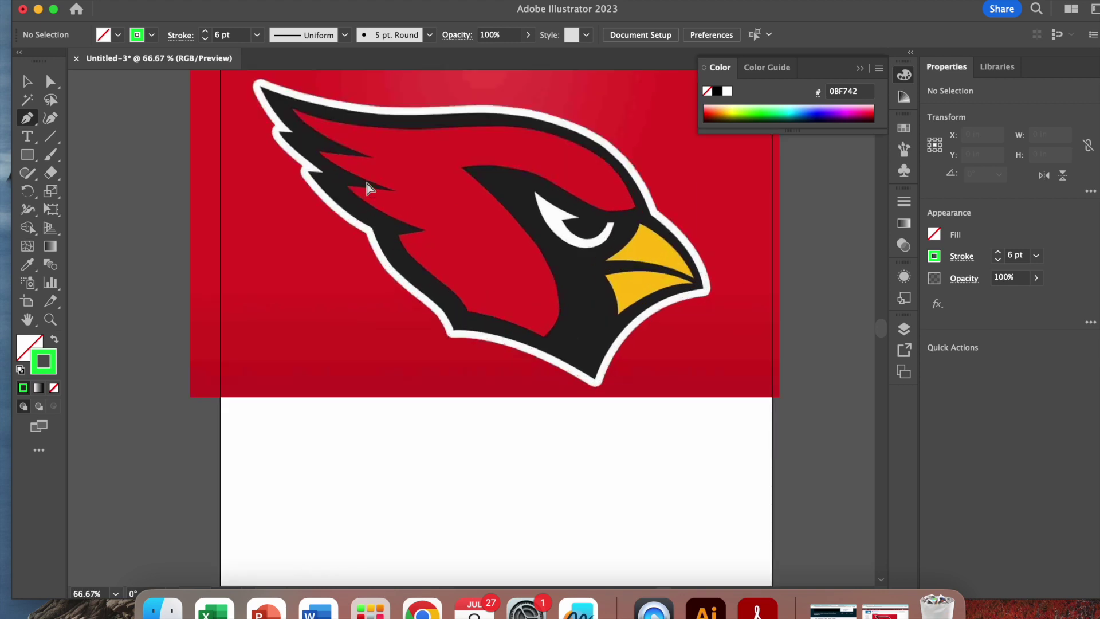
key("super+equal")
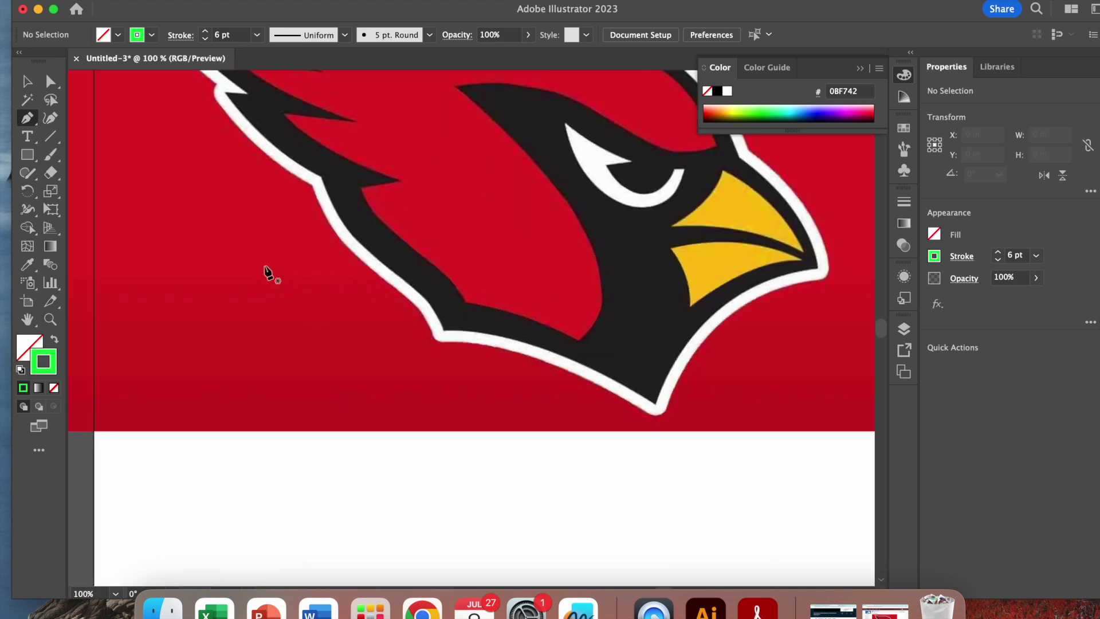
scroll(264, 270, "up", 2)
scroll(263, 270, "up", 5)
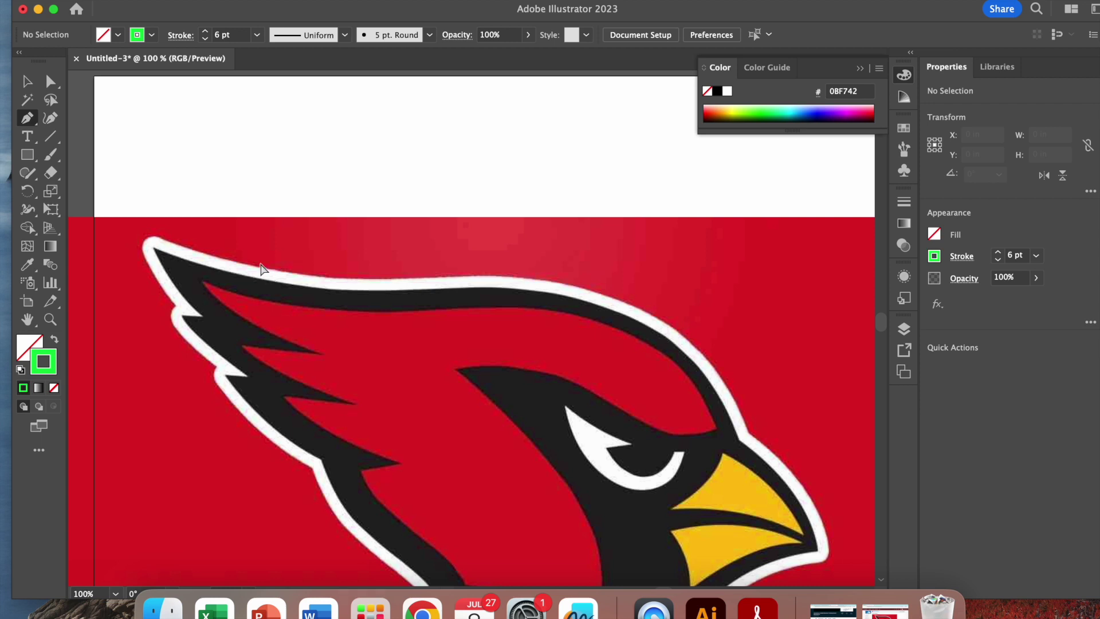
scroll(264, 271, "up", 10, "alt")
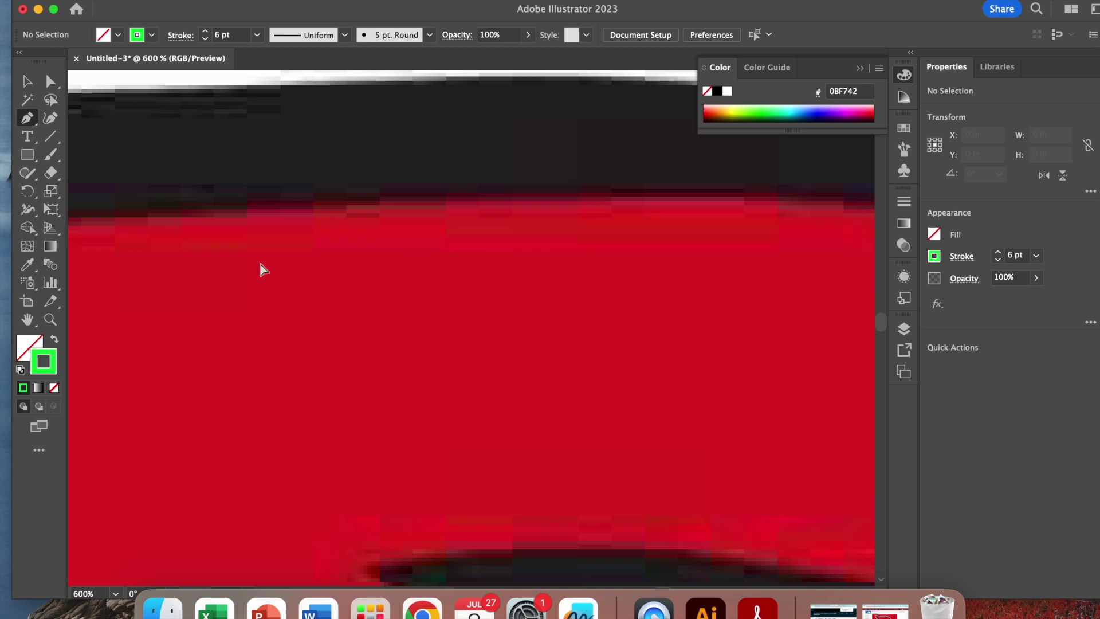
scroll(261, 266, "down", 8, "alt")
scroll(261, 269, "down", 2, "alt")
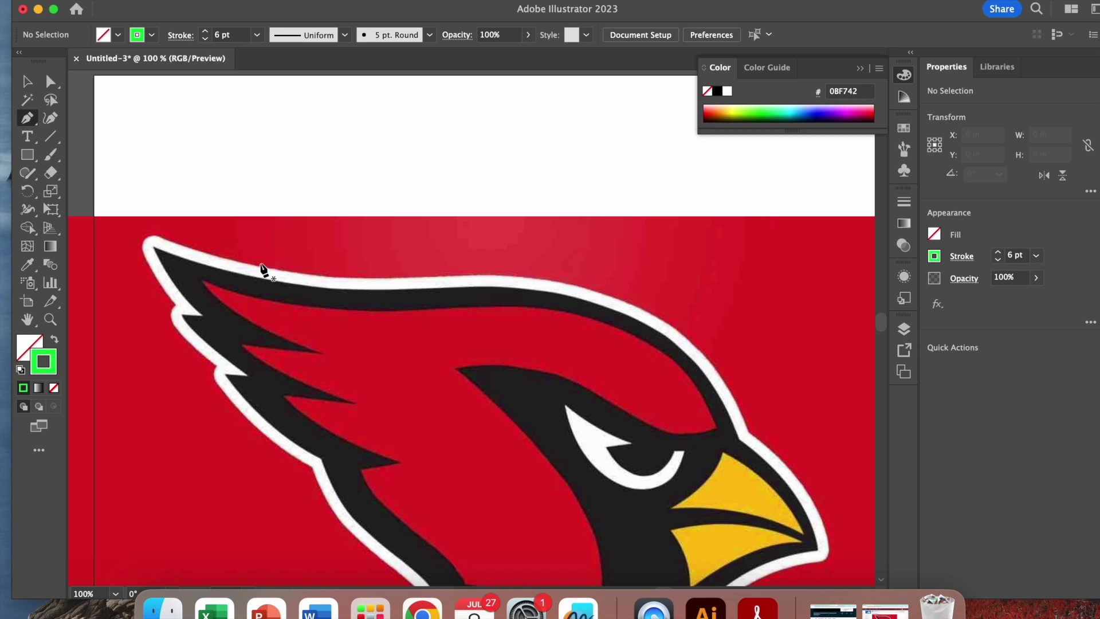
scroll(171, 235, "left", 1)
scroll(172, 235, "up", 1)
left_click(27, 119)
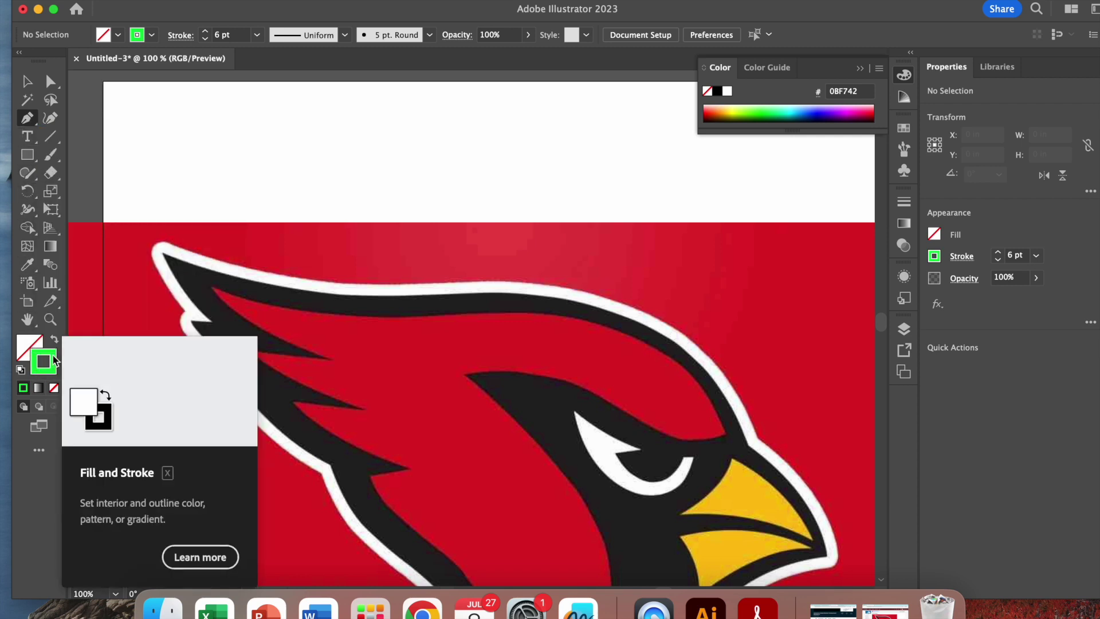
left_click(156, 240)
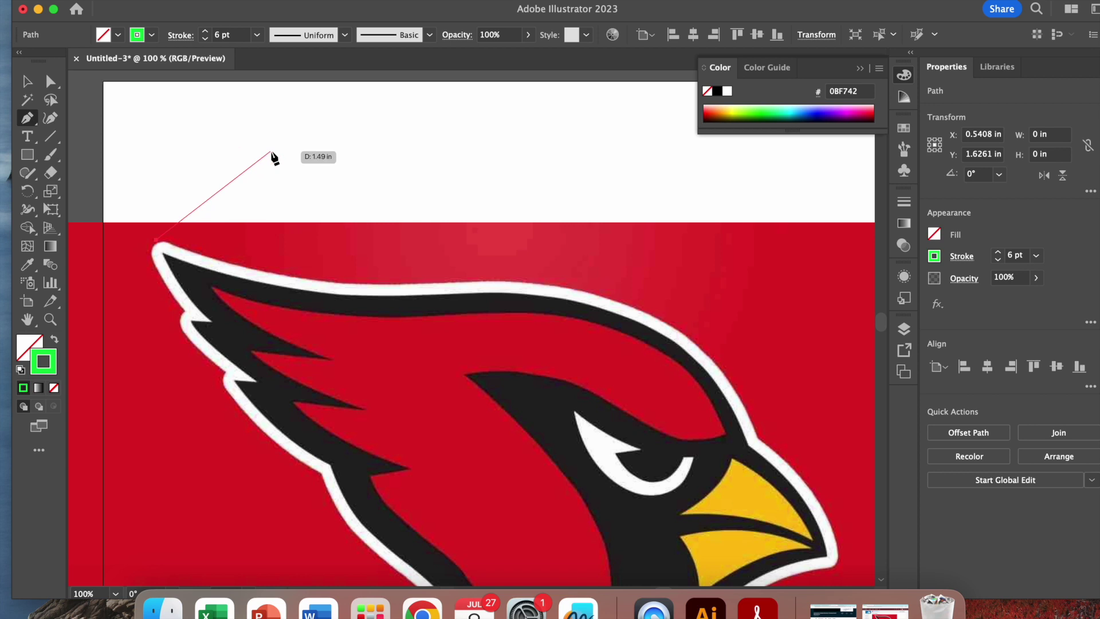
left_click(411, 285)
left_click_drag(413, 281, 503, 269)
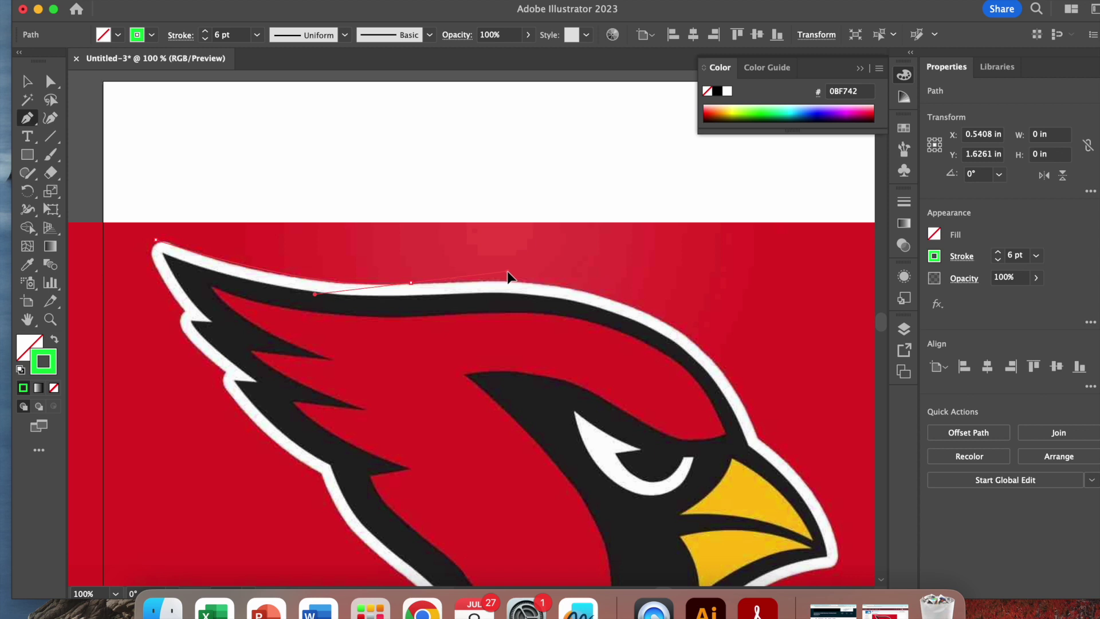
left_click_drag(507, 277, 510, 278)
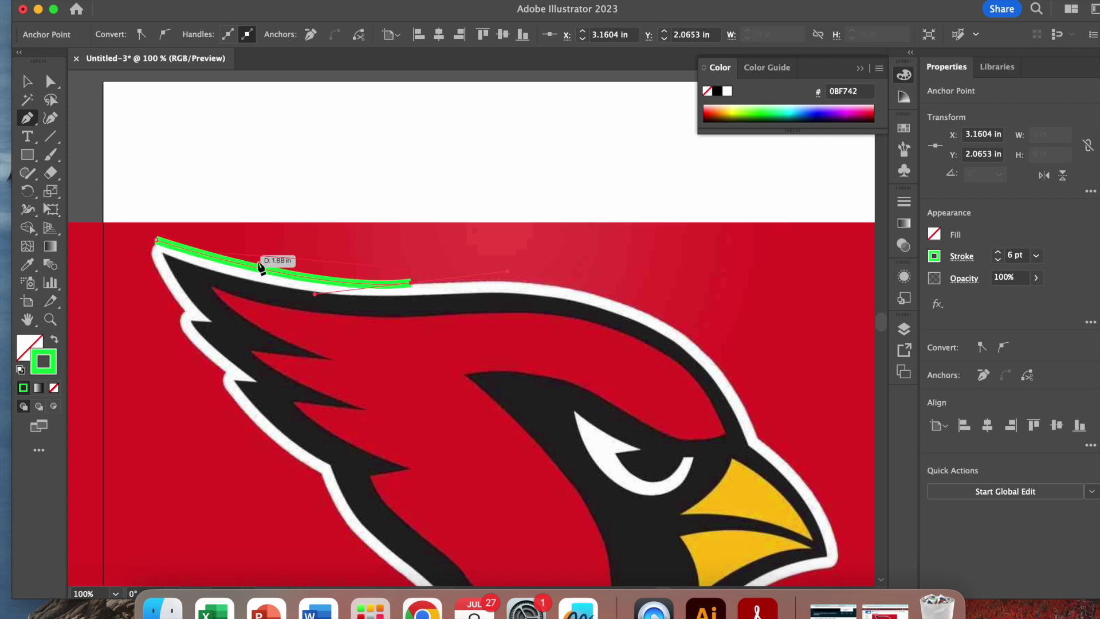
Continue the path with a curve over the top of the head and remove the new anchor's outgoing handle
scroll(410, 292, "up", 1)
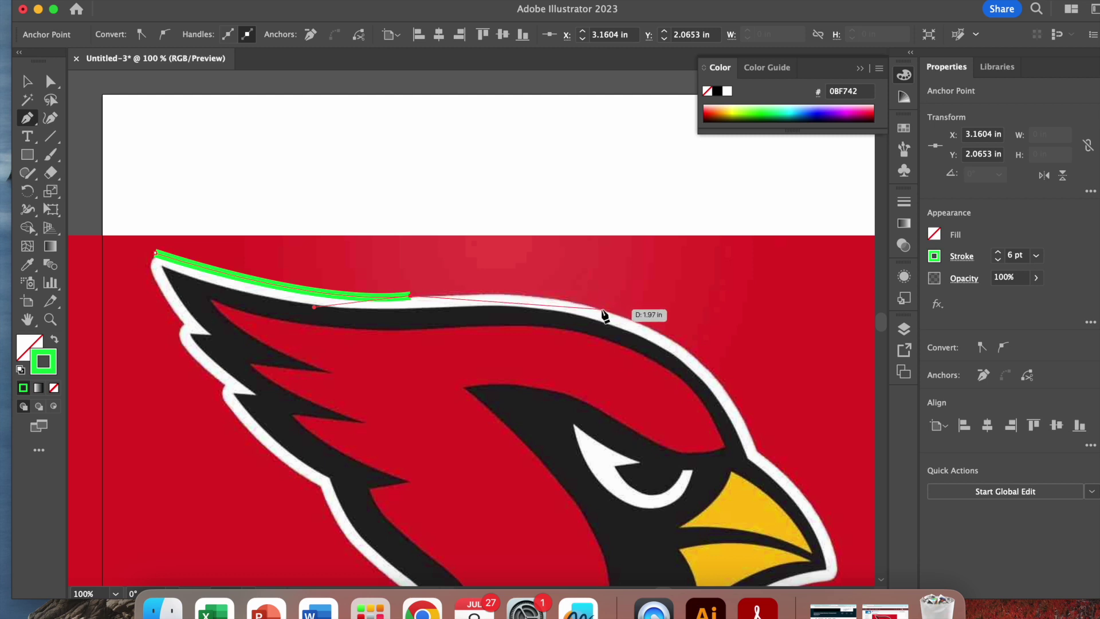
left_click_drag(601, 309, 629, 332)
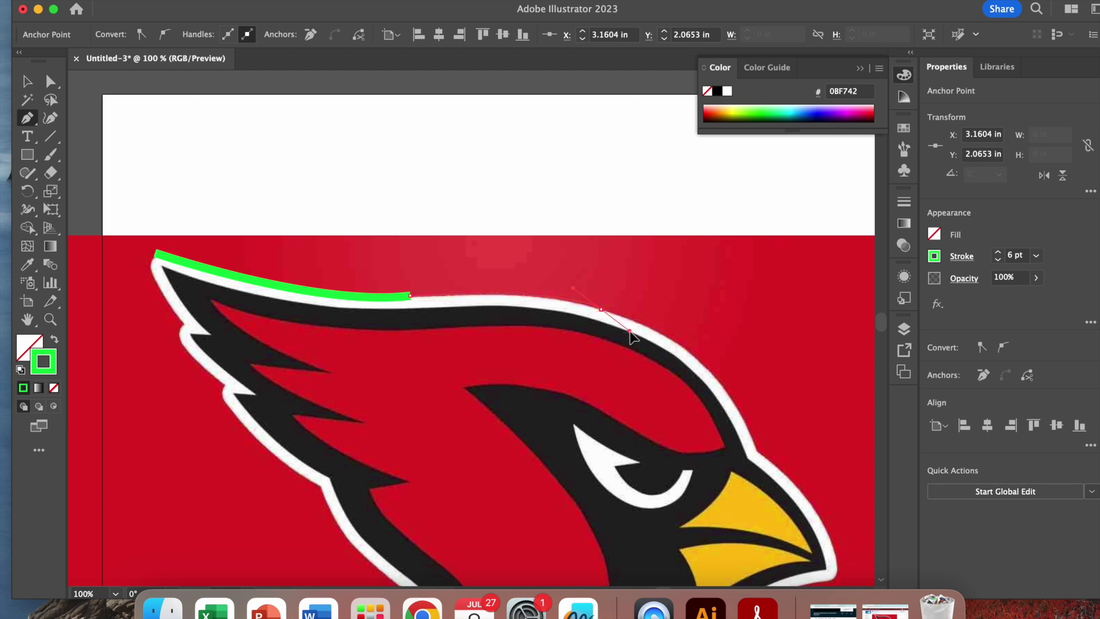
left_click_drag(630, 332, 629, 332)
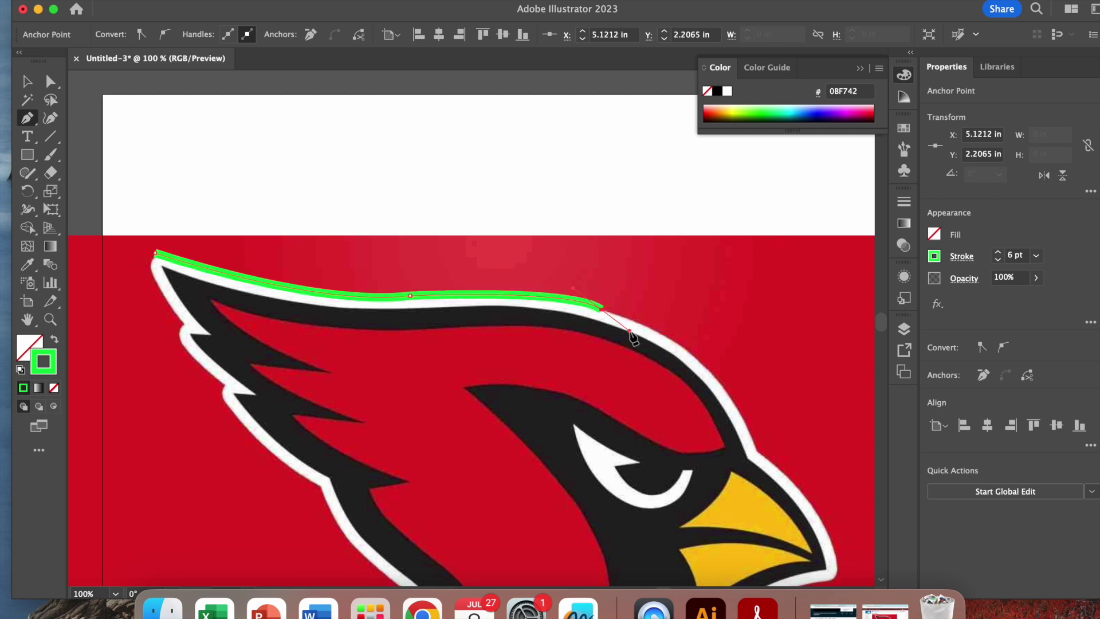
left_click(601, 309)
Curve the path down the forehead to the notch above the beak and remove that anchor's outgoing handle
left_click(758, 452)
left_click_drag(757, 451, 796, 566)
left_click_drag(797, 568, 796, 569)
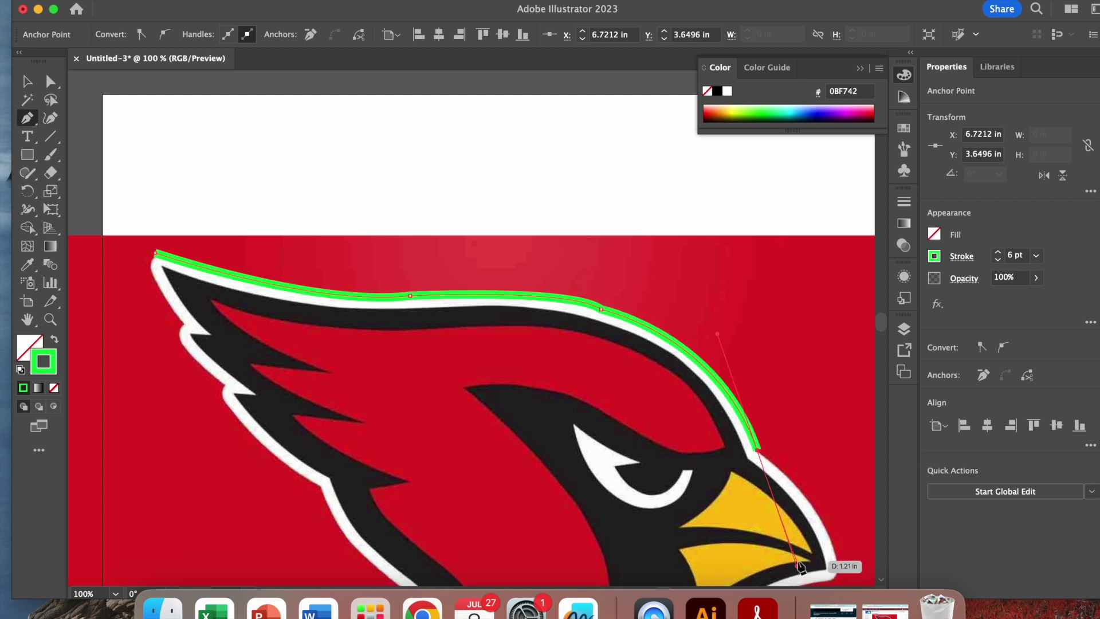
scroll(749, 408, "down", 5)
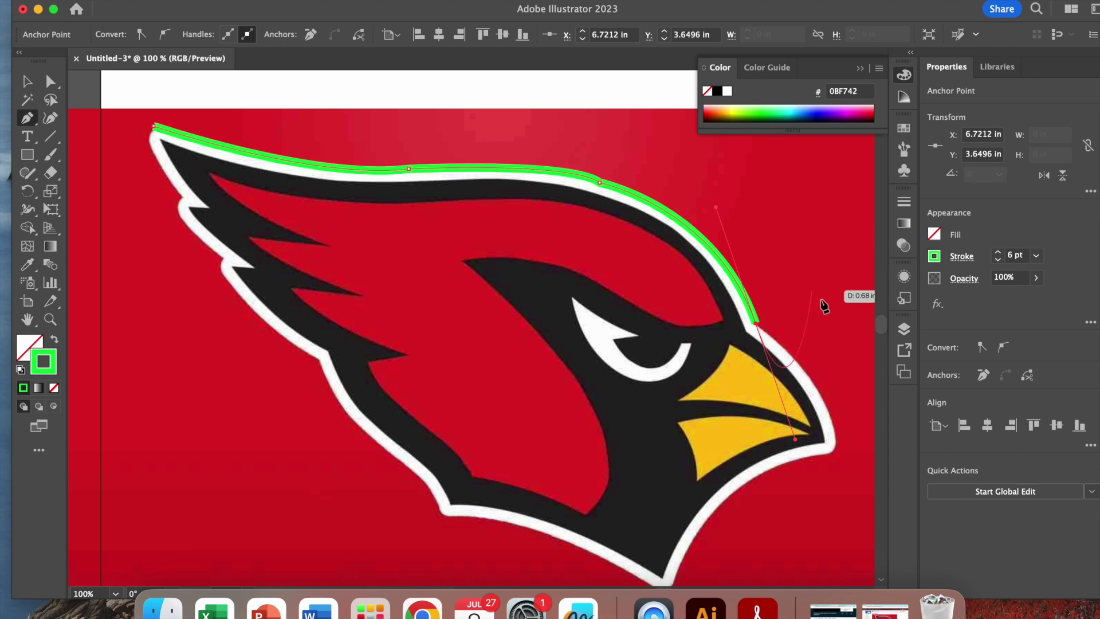
left_click(756, 325)
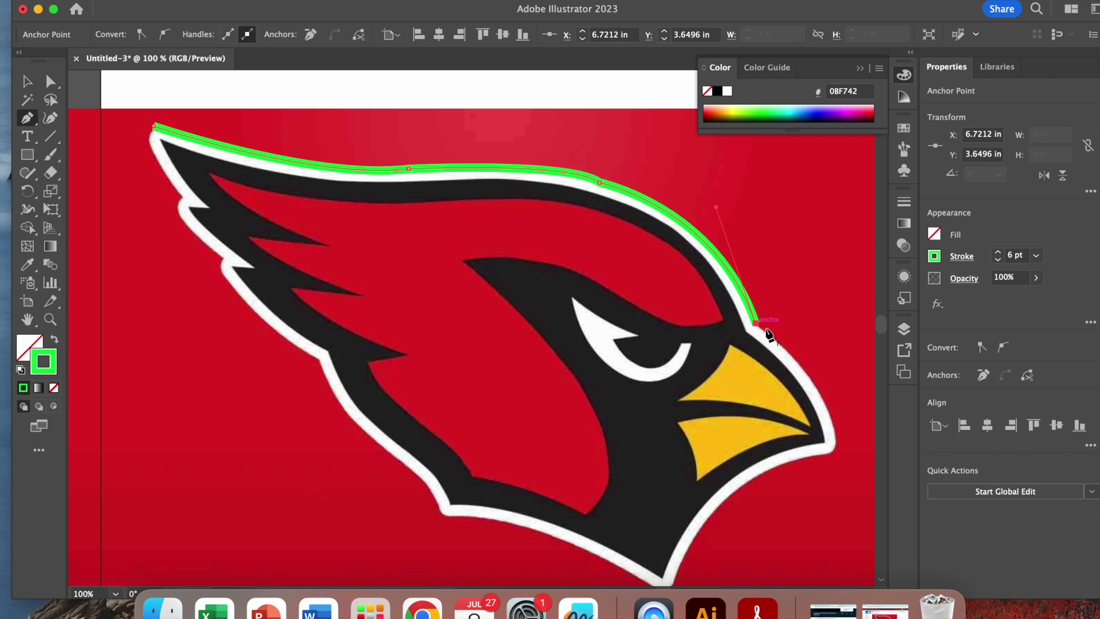
Extend the path with a curve along the beak's upper edge to the beak tip
scroll(825, 389, "left", 1)
scroll(825, 389, "down", 1)
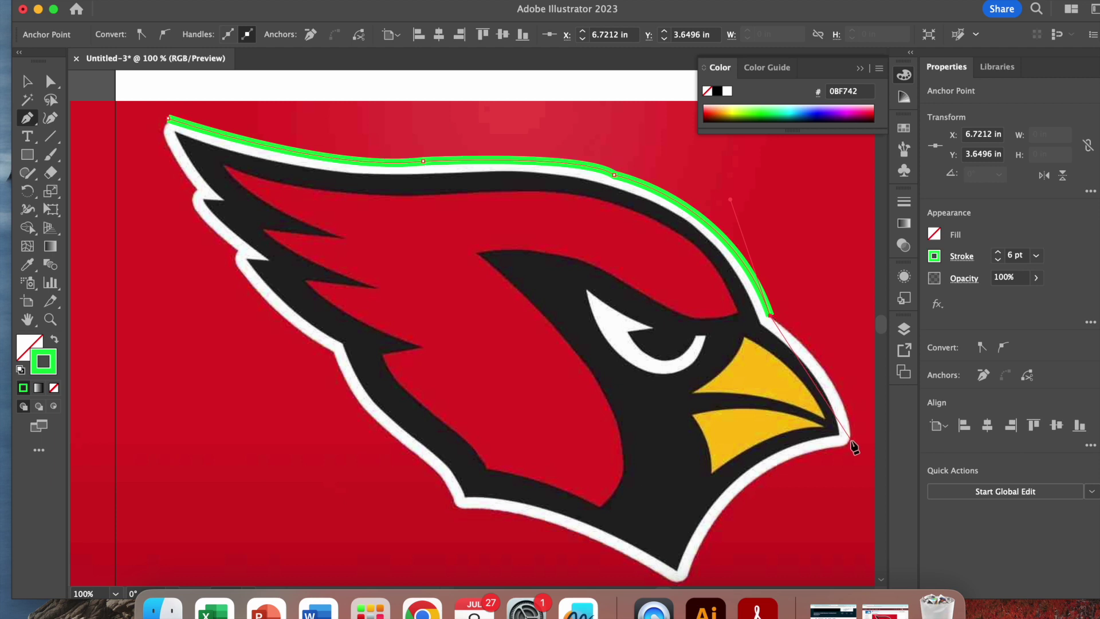
mouse_move(850, 441)
left_mouse_down()
mouse_move(812, 459)
mouse_move(850, 504)
left_mouse_up()
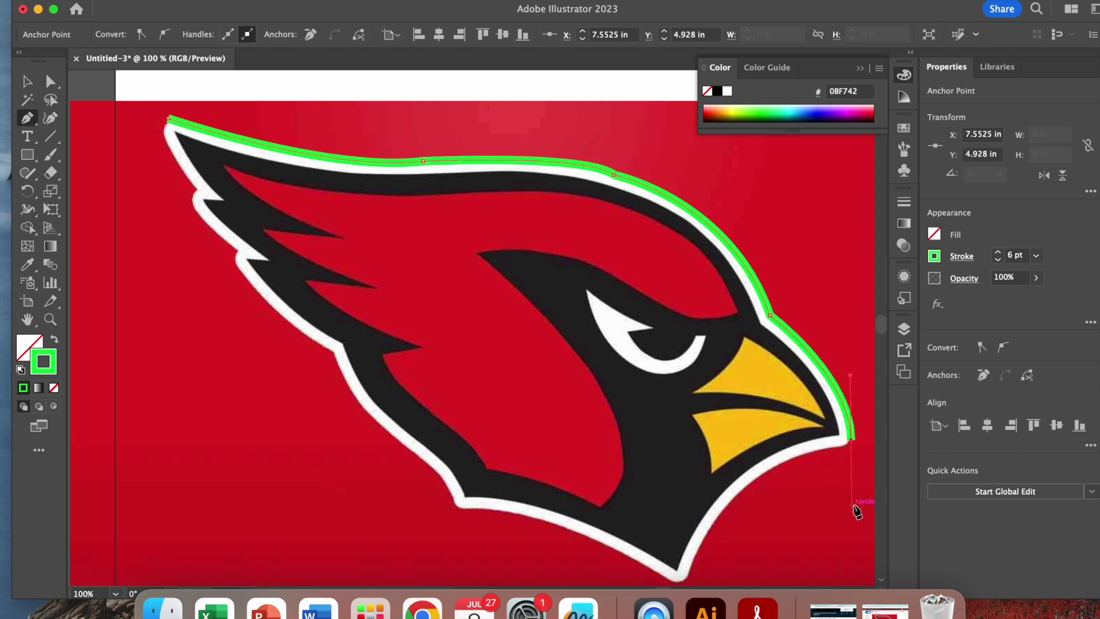
left_click(840, 447)
mouse_move(839, 446)
left_mouse_down()
mouse_move(854, 425)
mouse_move(815, 508)
left_mouse_up()
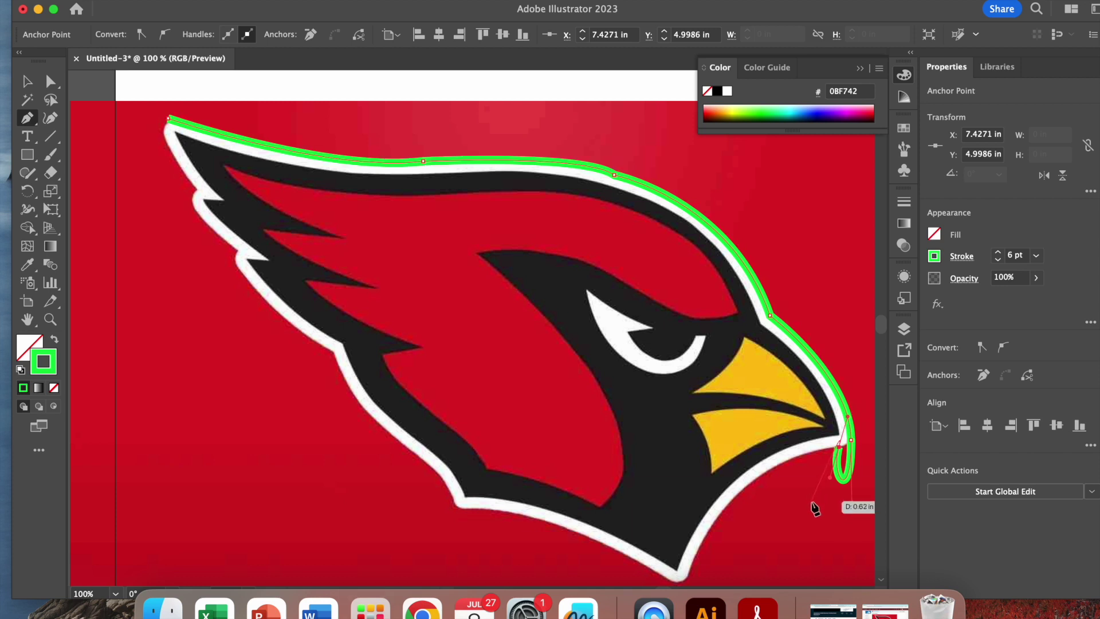
left_click_drag(814, 508, 814, 508)
key("super+z")
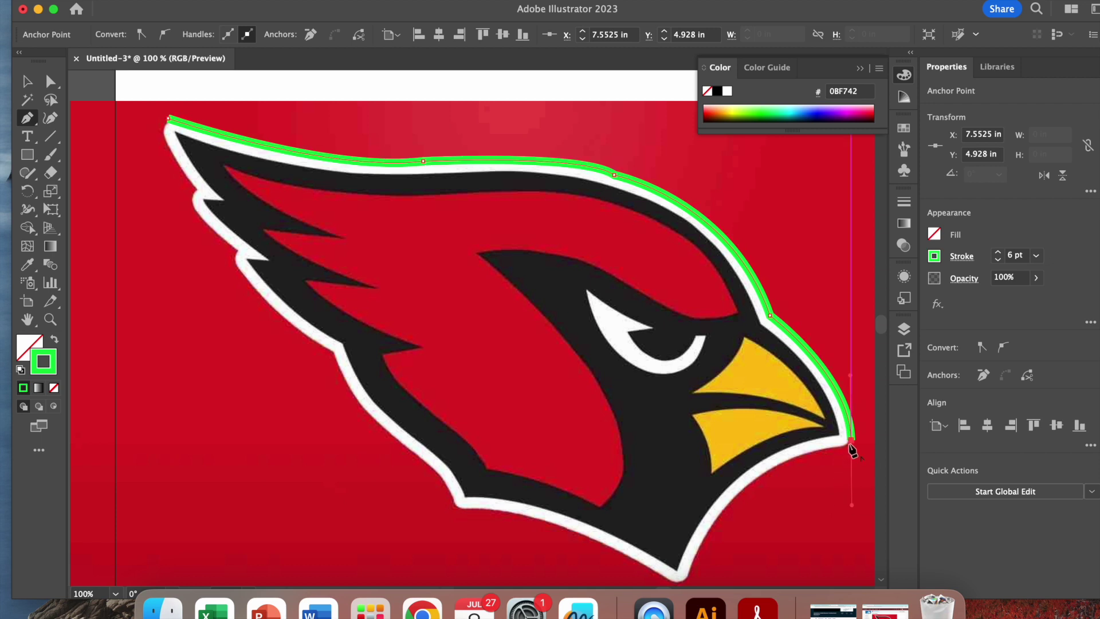
Remove the beak-tip anchor's outgoing handle and add a short segment around the underside of the beak tip
left_click(850, 443)
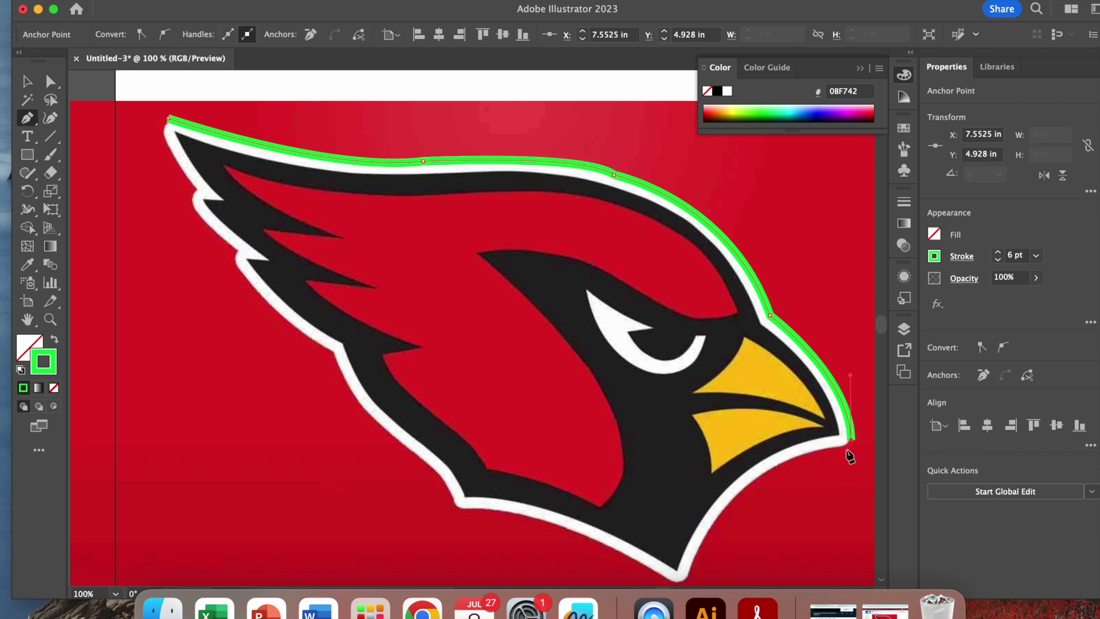
left_click(843, 452, "super")
left_click(826, 454)
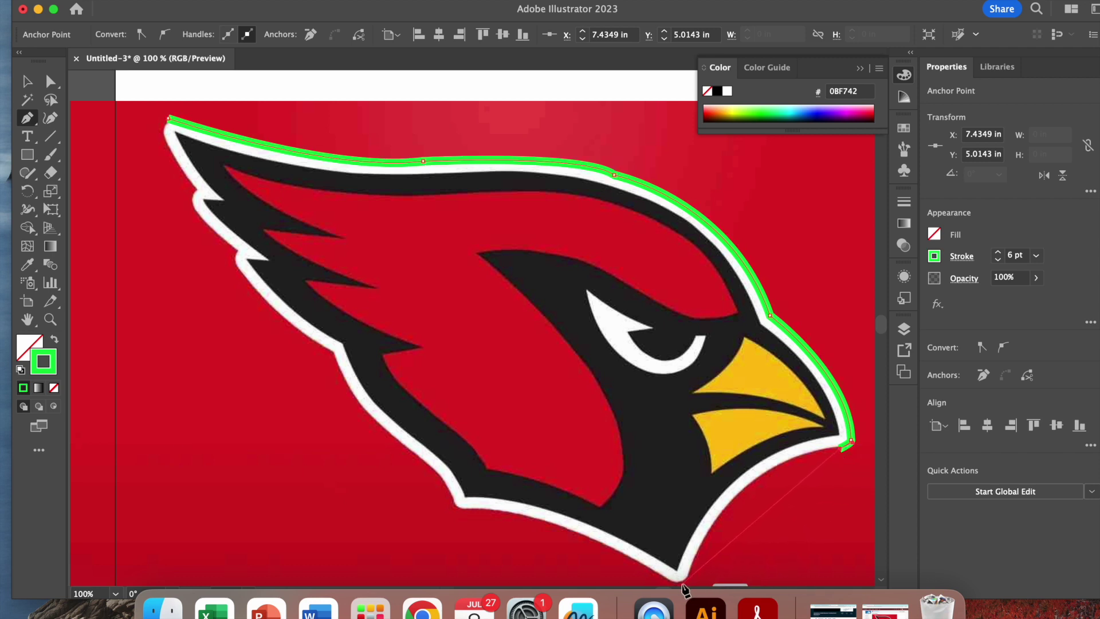
Curve the path along the lower beak and throat to the logo's bottom point and remove that anchor's outgoing handle
mouse_move(682, 582)
left_mouse_down()
mouse_move(692, 590)
mouse_move(704, 417)
mouse_move(686, 350)
mouse_move(646, 294)
mouse_move(621, 84)
mouse_move(632, 286)
mouse_move(670, 442)
mouse_move(696, 482)
mouse_move(649, 525)
mouse_move(642, 558)
mouse_move(653, 575)
mouse_move(665, 29)
mouse_move(703, 375)
mouse_move(716, 404)
mouse_move(687, 458)
mouse_move(642, 474)
mouse_move(646, 504)
mouse_move(627, 528)
left_mouse_up()
scroll(627, 528, "up", 1)
scroll(628, 527, "down", 3)
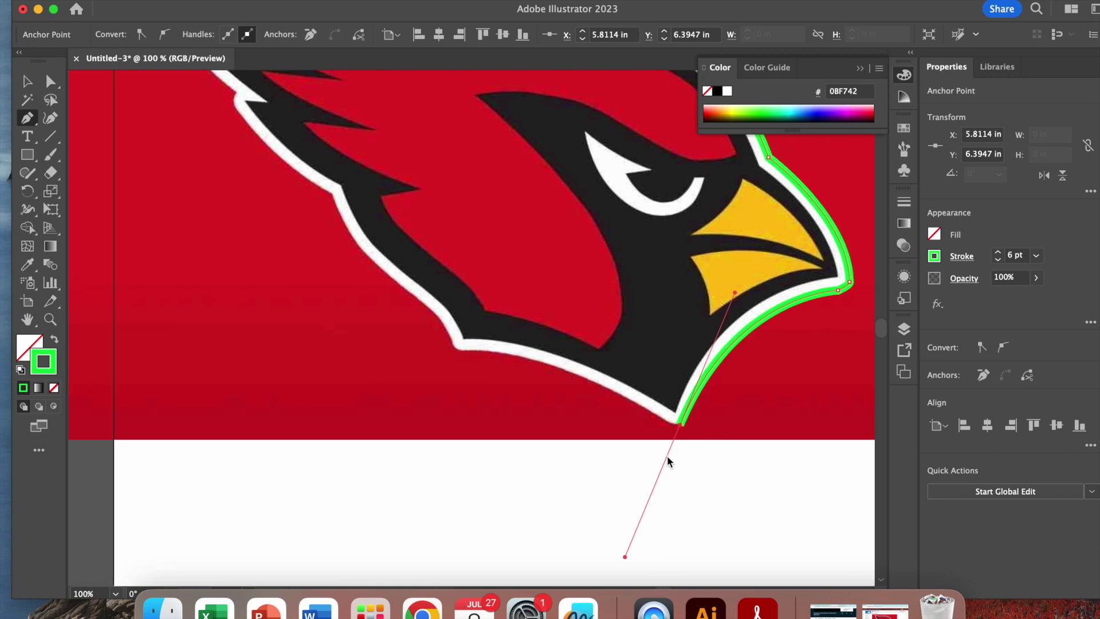
left_click(681, 422)
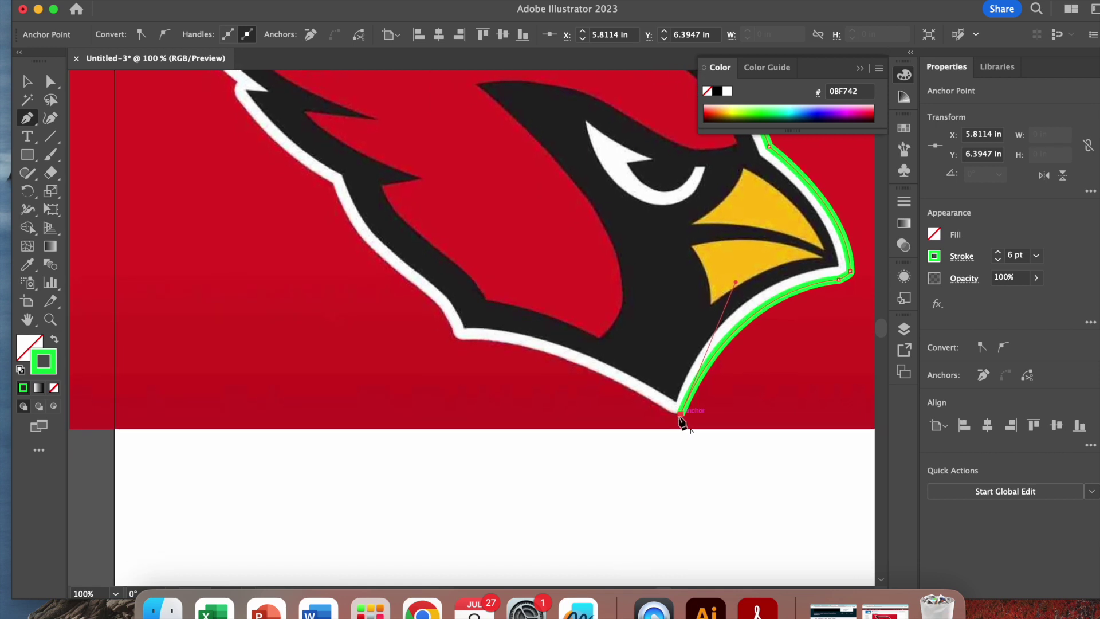
Continue the outline with curves to the rear corner of the neck and up to the bend in the back edge
left_click(458, 345, "super")
mouse_move(457, 339)
left_mouse_down()
mouse_move(359, 352)
mouse_move(356, 338)
mouse_move(379, 337)
mouse_move(328, 338)
mouse_move(301, 310)
mouse_move(278, 322)
mouse_move(354, 352)
mouse_move(457, 346)
mouse_move(450, 328)
left_mouse_up()
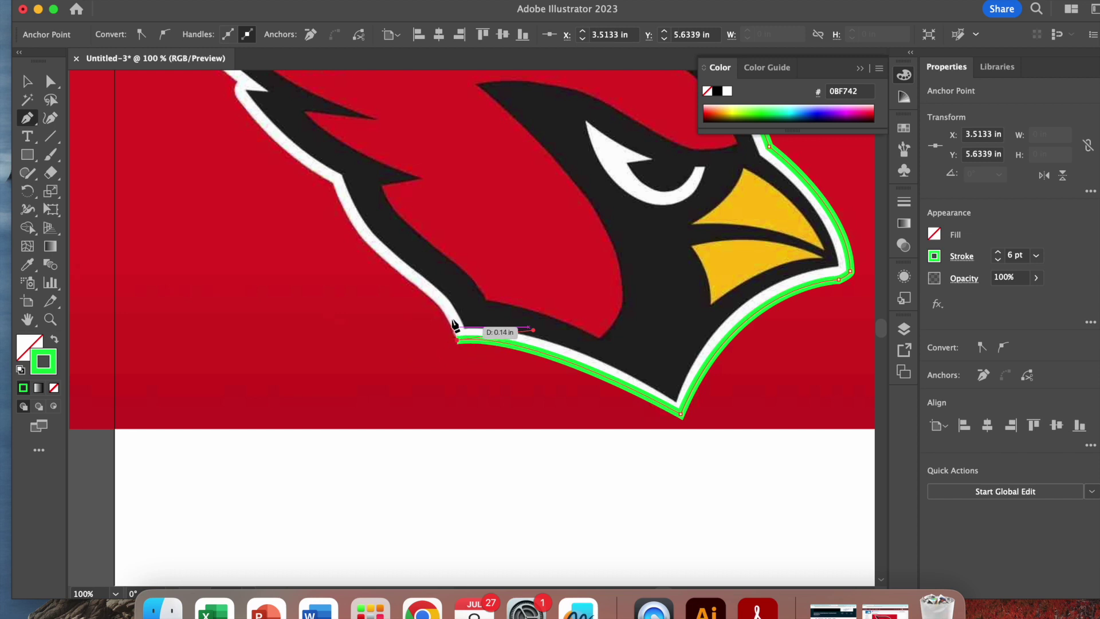
left_click(370, 252, "super")
mouse_move(368, 246)
left_mouse_down()
mouse_move(313, 232)
mouse_move(281, 202)
mouse_move(277, 177)
left_mouse_up()
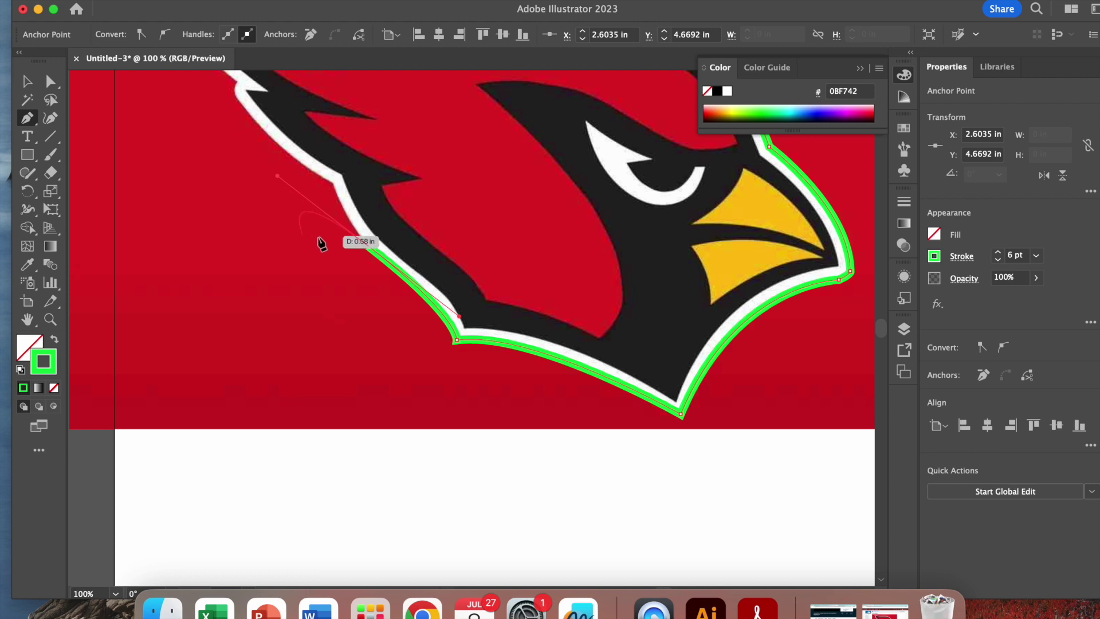
left_click(369, 247)
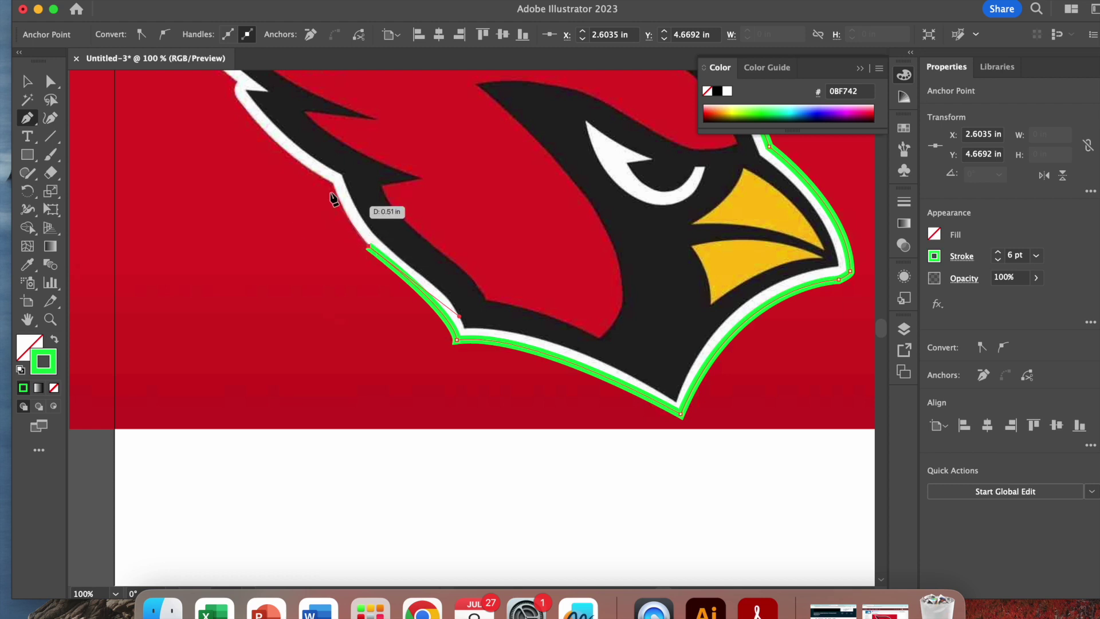
Curve the path through the back-edge notch up to the lower white feather tip and round that tip
mouse_move(332, 182)
left_mouse_down()
mouse_move(338, 172)
mouse_move(331, 269)
mouse_move(255, 216)
mouse_move(232, 176)
mouse_move(241, 156)
mouse_move(218, 142)
left_mouse_up()
scroll(335, 189, "up", 3)
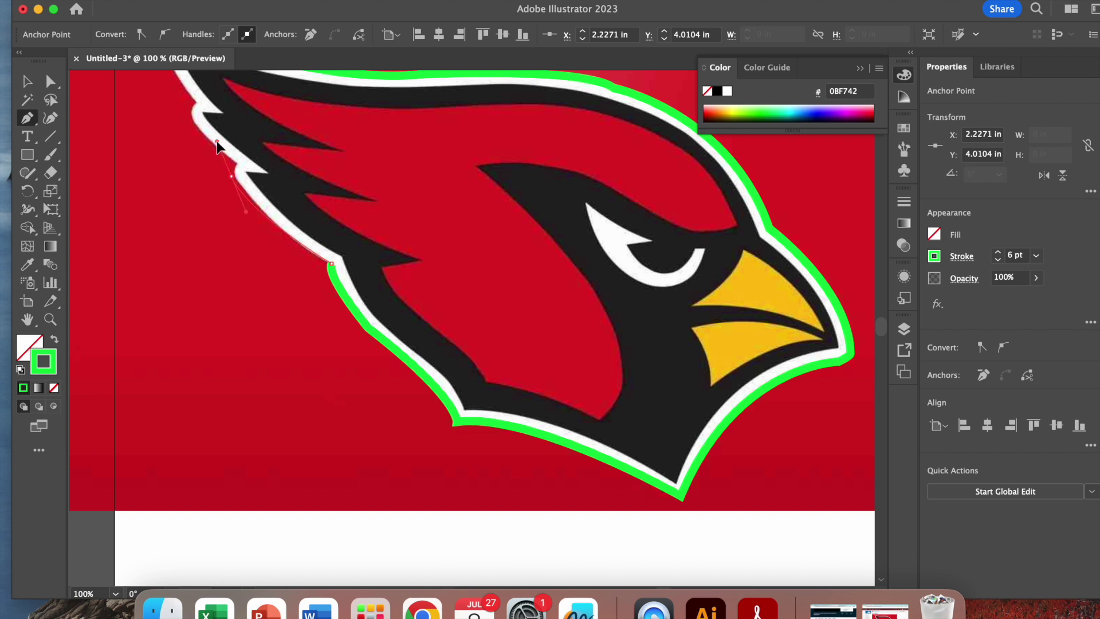
mouse_move(219, 141)
left_mouse_down()
mouse_move(233, 177)
mouse_move(238, 165)
left_mouse_up()
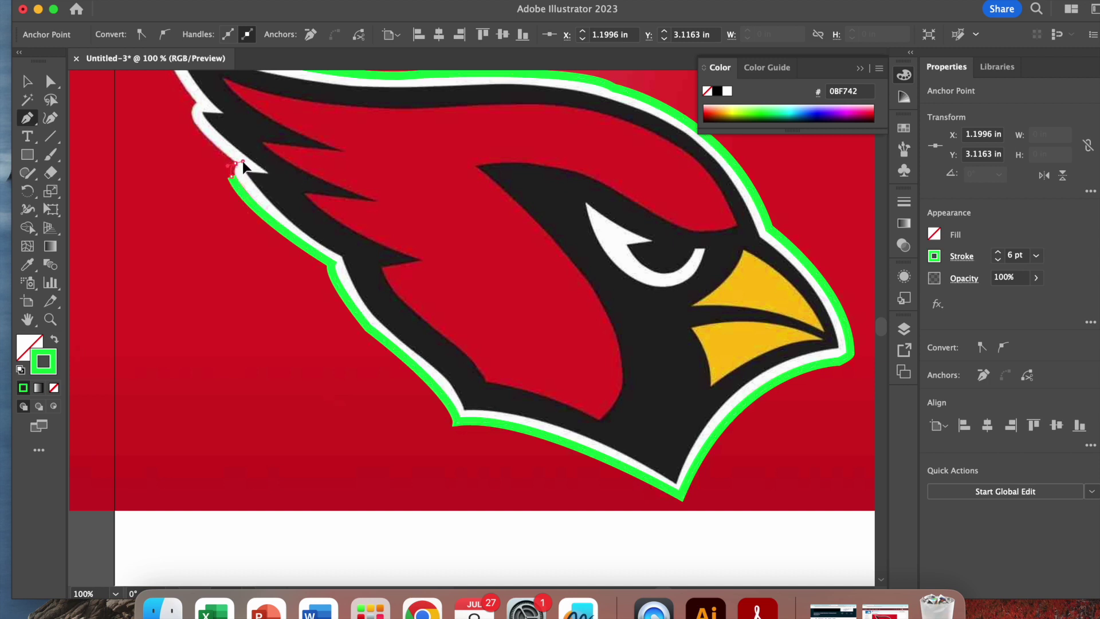
left_click_drag(242, 162, 244, 195)
Extend the outline to the next feather tip up the wing and round it with a short curve
scroll(243, 195, "up", 3)
left_click_drag(229, 247, 189, 203)
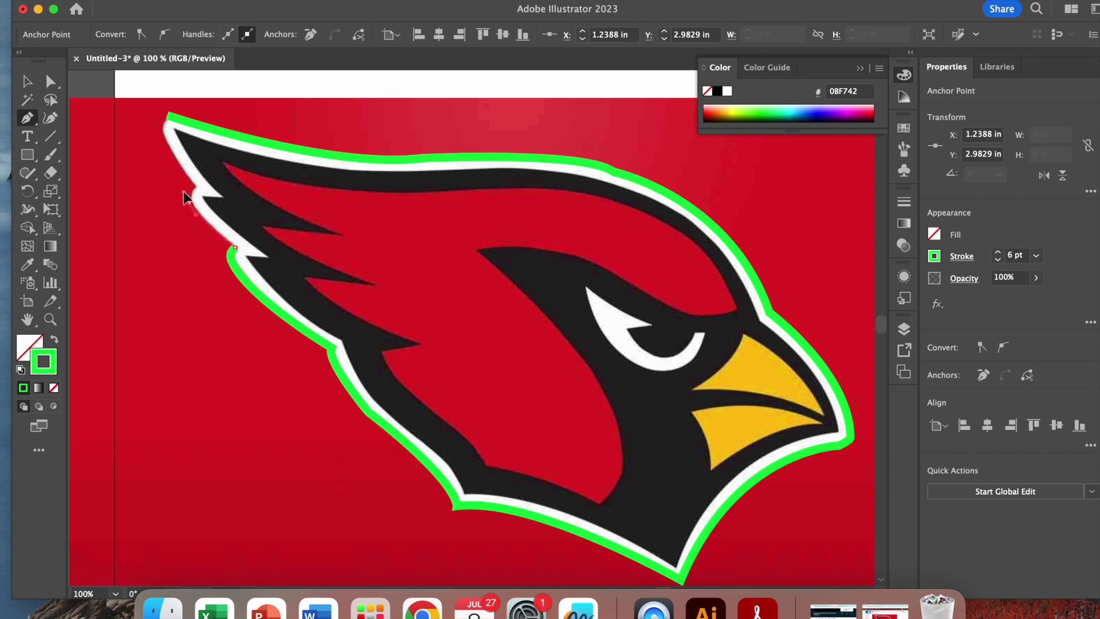
left_click_drag(185, 198, 194, 191)
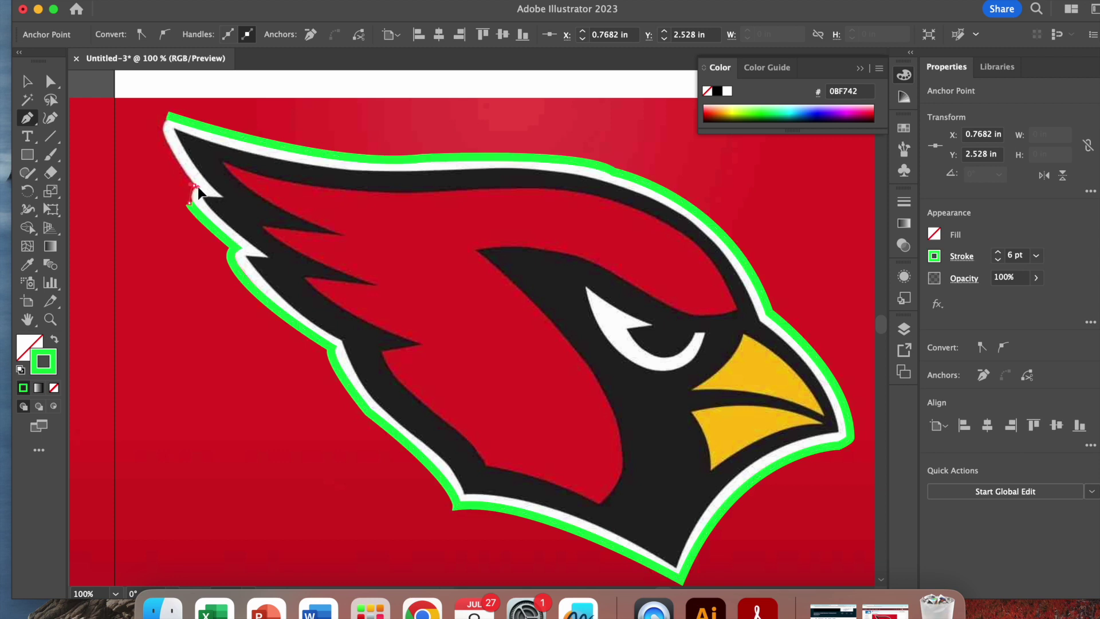
Curve the path up to the wing tip and close the outline at its starting anchor
left_click_drag(200, 188, 161, 137)
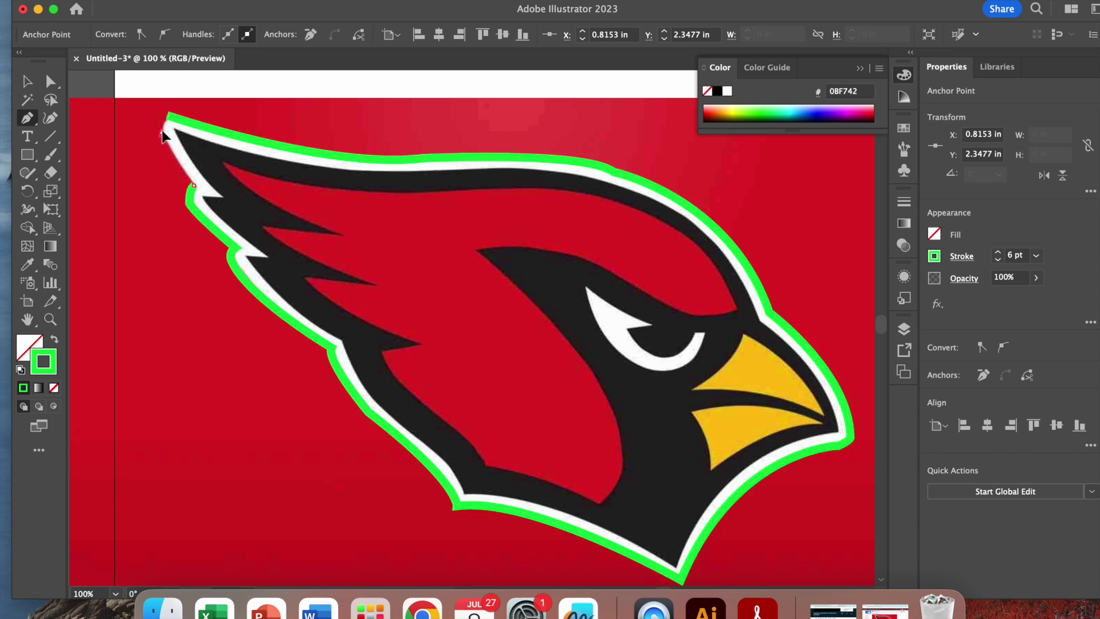
left_click(162, 136)
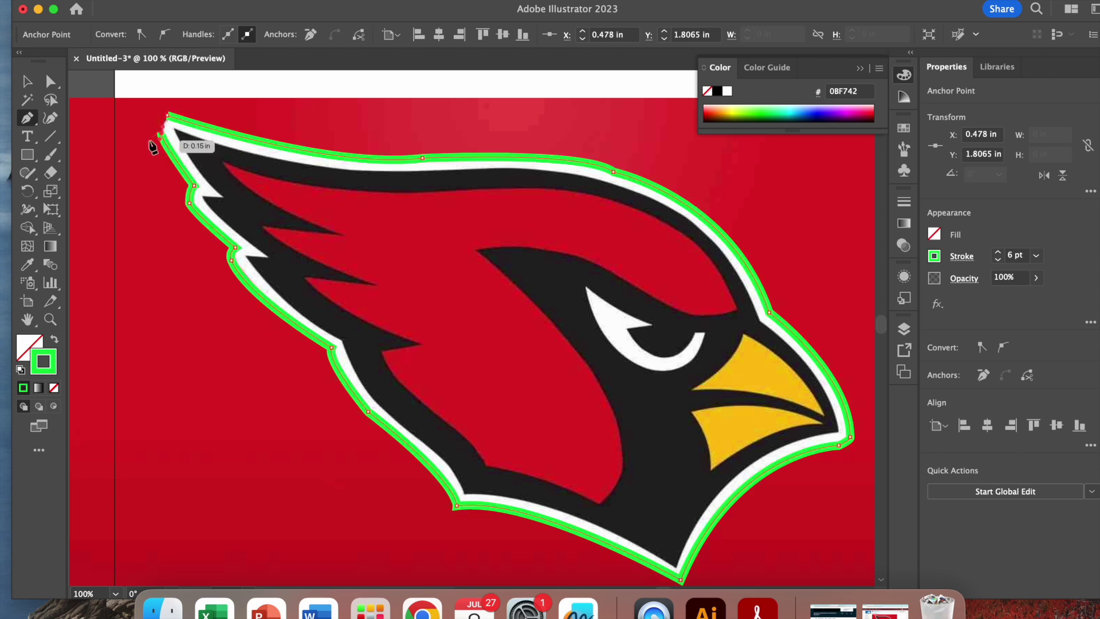
left_click(166, 116)
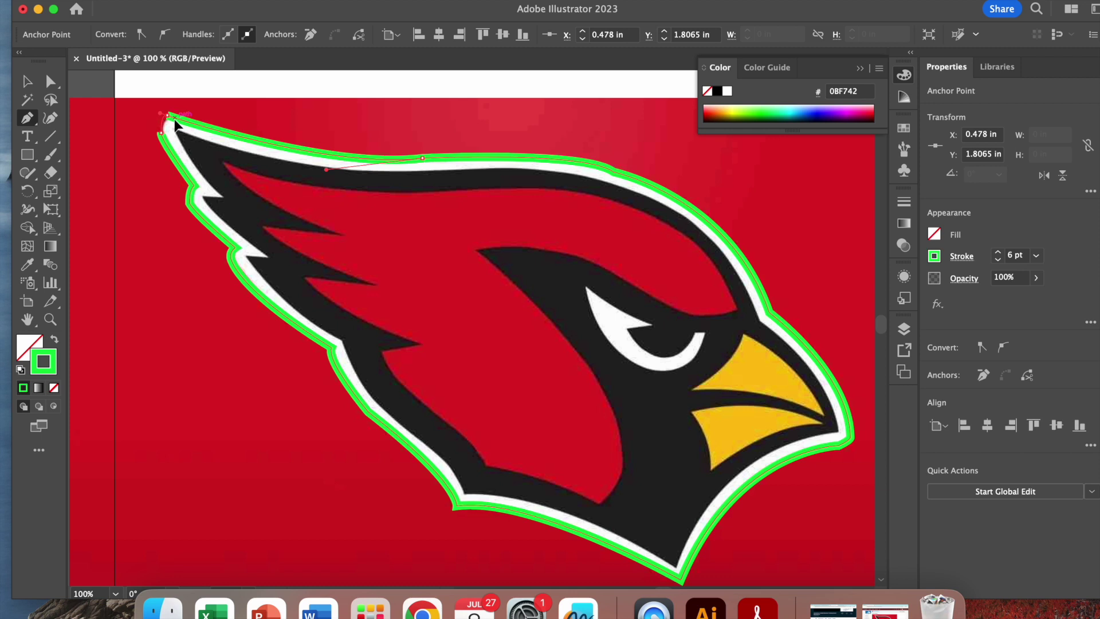
left_click(178, 122)
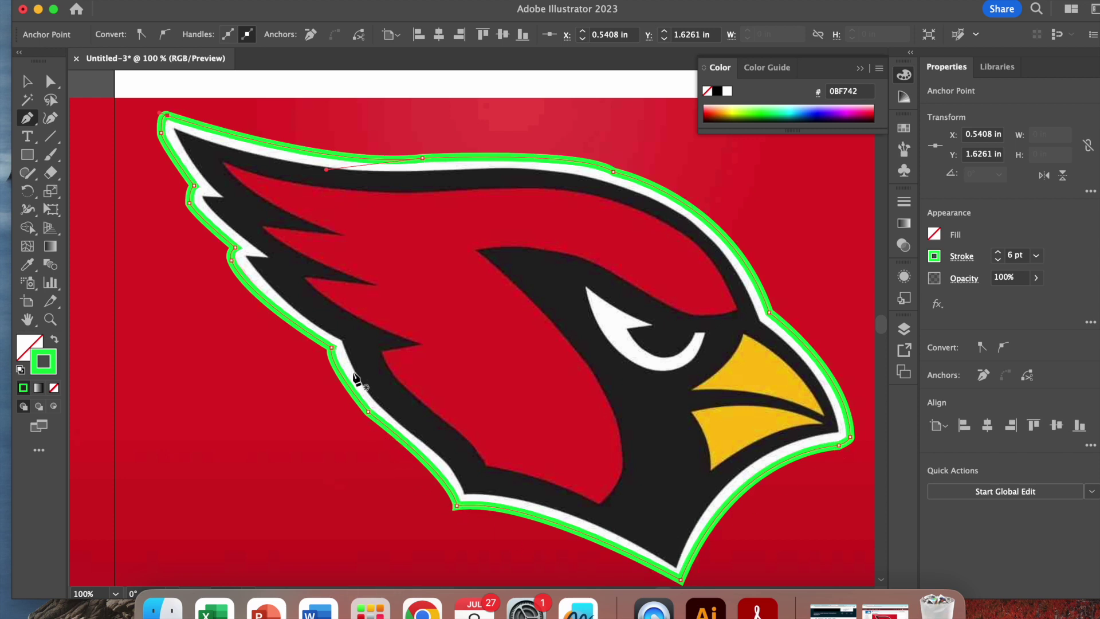
Add a new layer named Red Layer above the Outline layer and lock the Outline layer
key("super+minus")
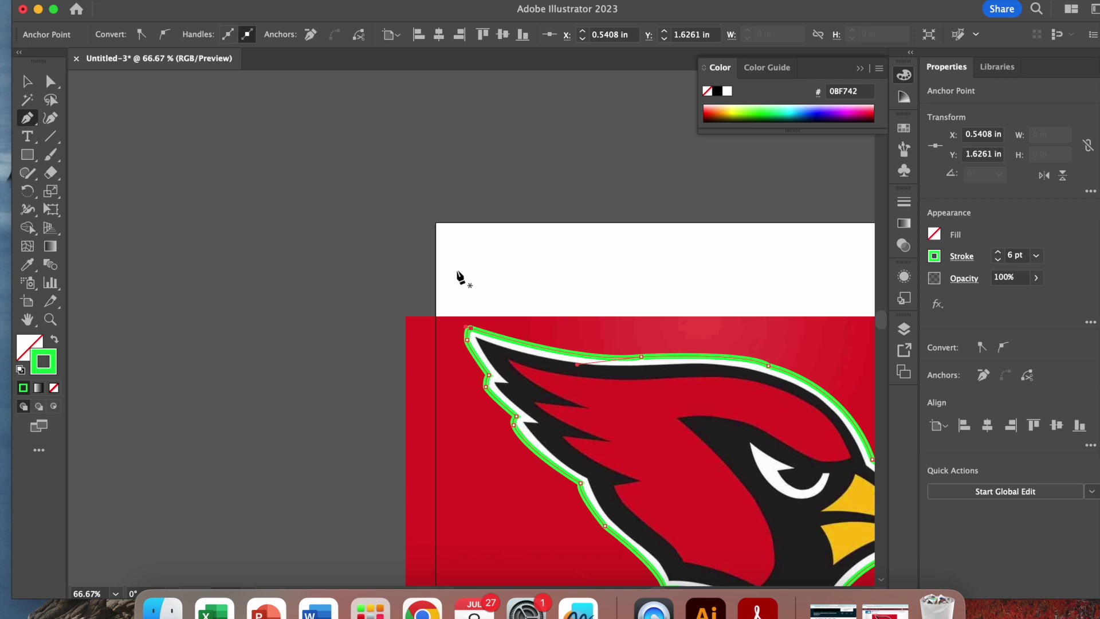
left_click(26, 321)
left_click_drag(513, 273, 217, 107)
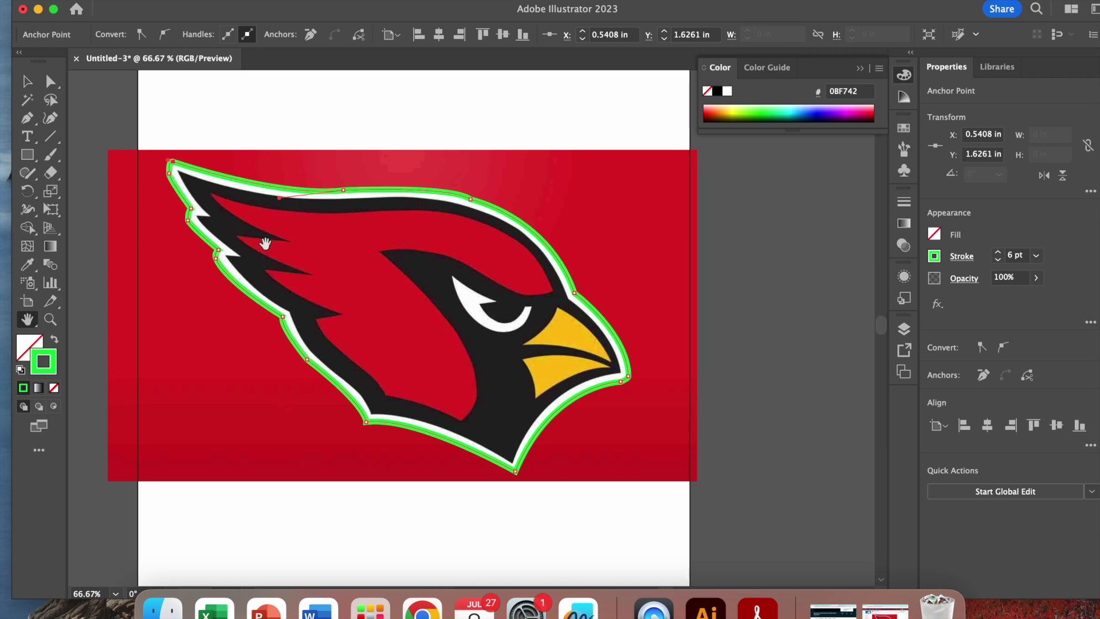
scroll(265, 243, "down", 2)
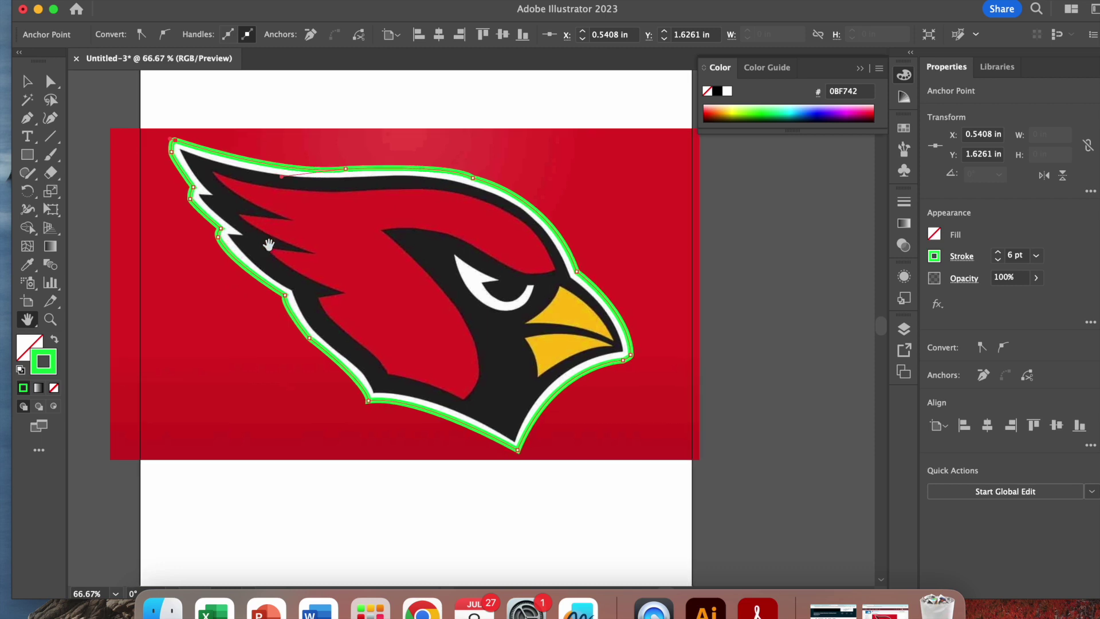
scroll(266, 218, "up", 1)
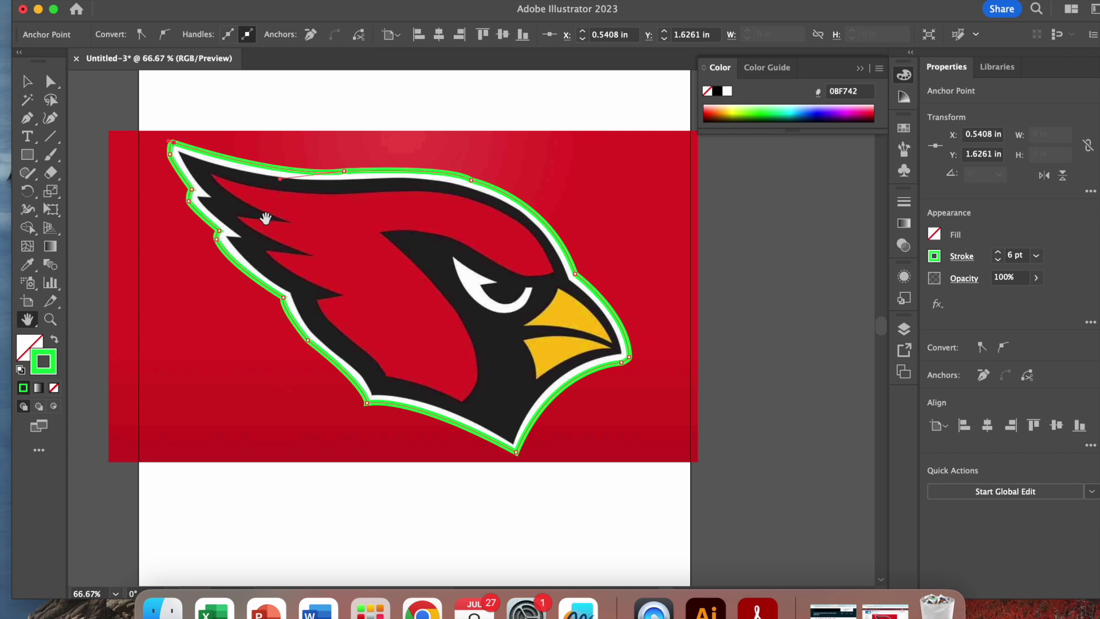
left_click(904, 329)
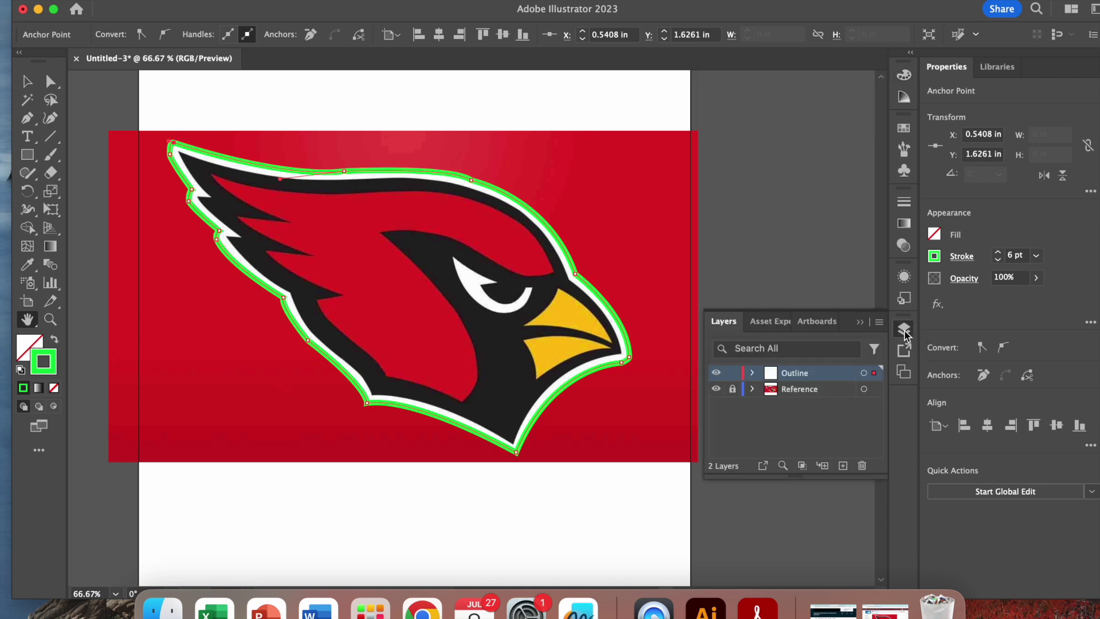
left_click(841, 465)
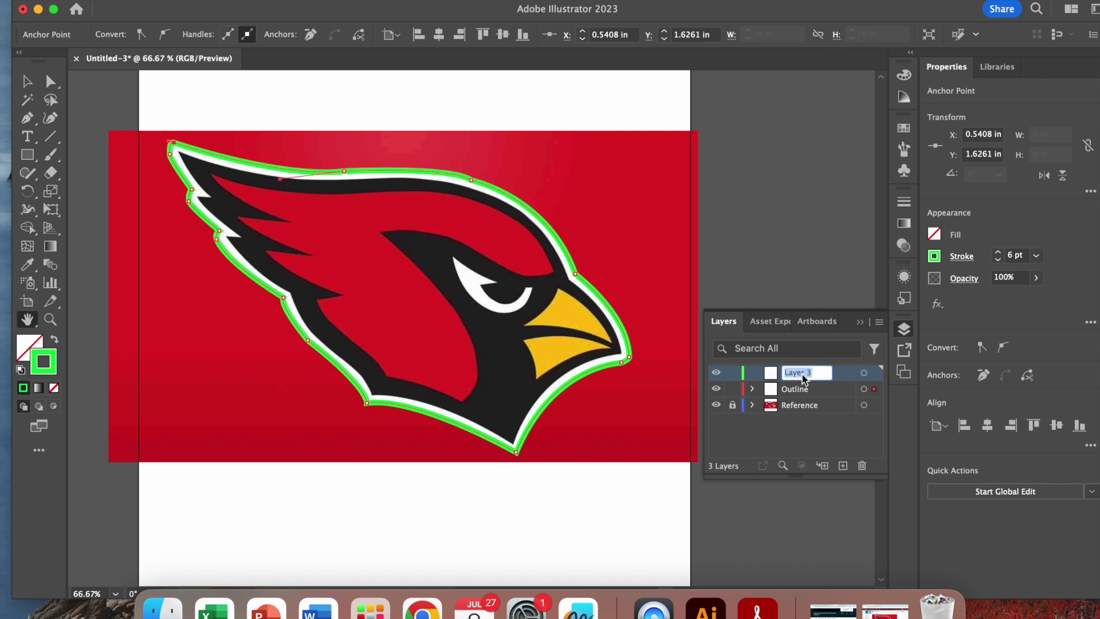
type("Red")
key("Return")
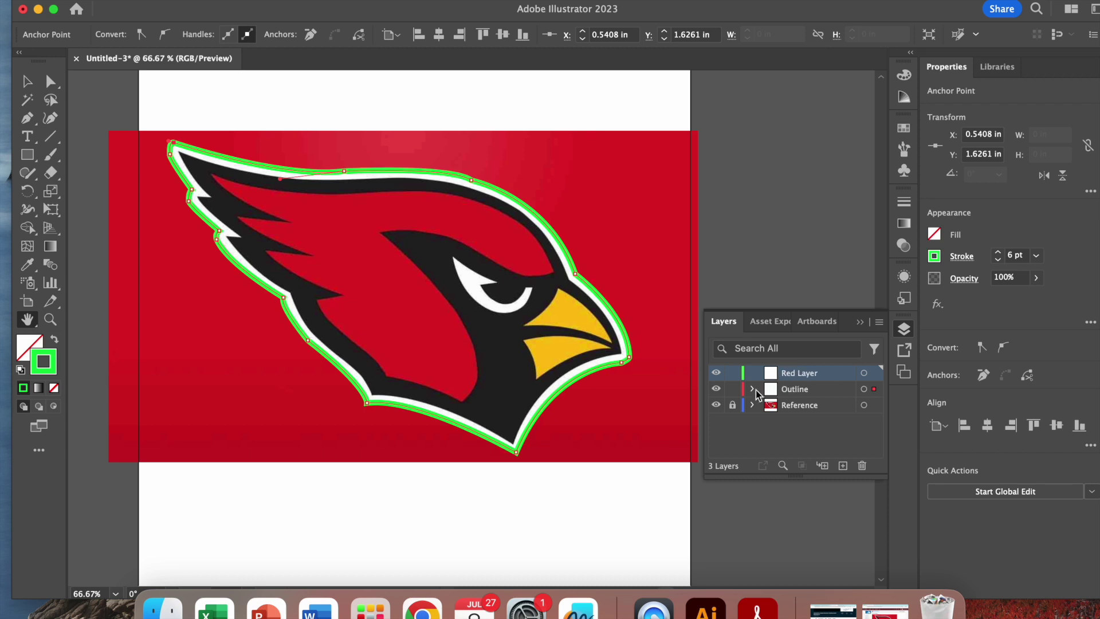
left_click(733, 390)
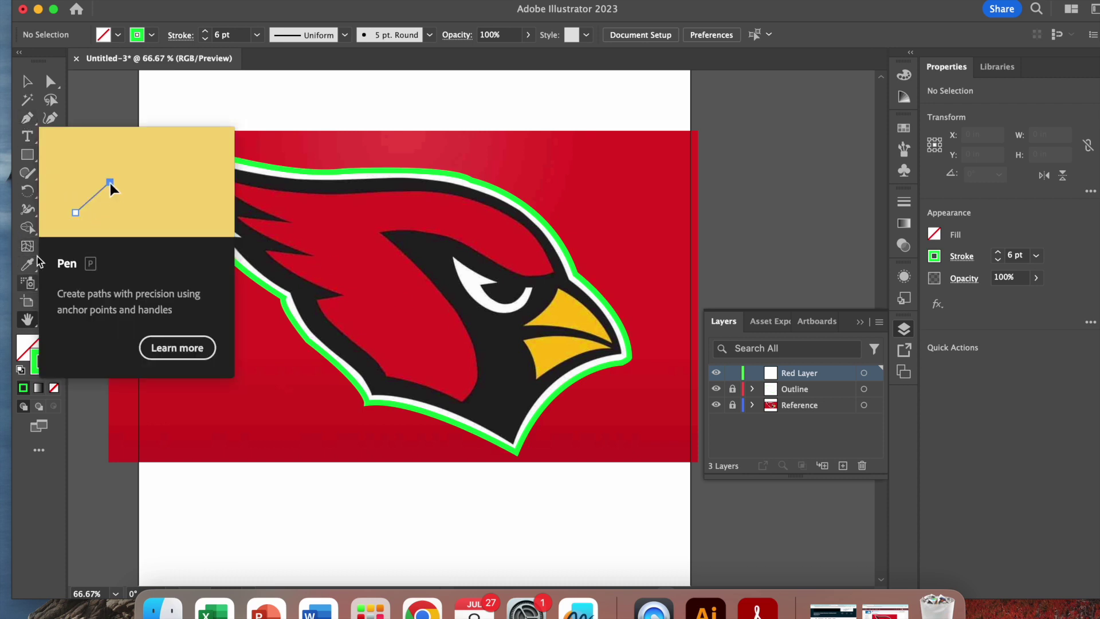
Activate the Pen tool and set the stroke color to blue 2177F4
left_click(29, 123)
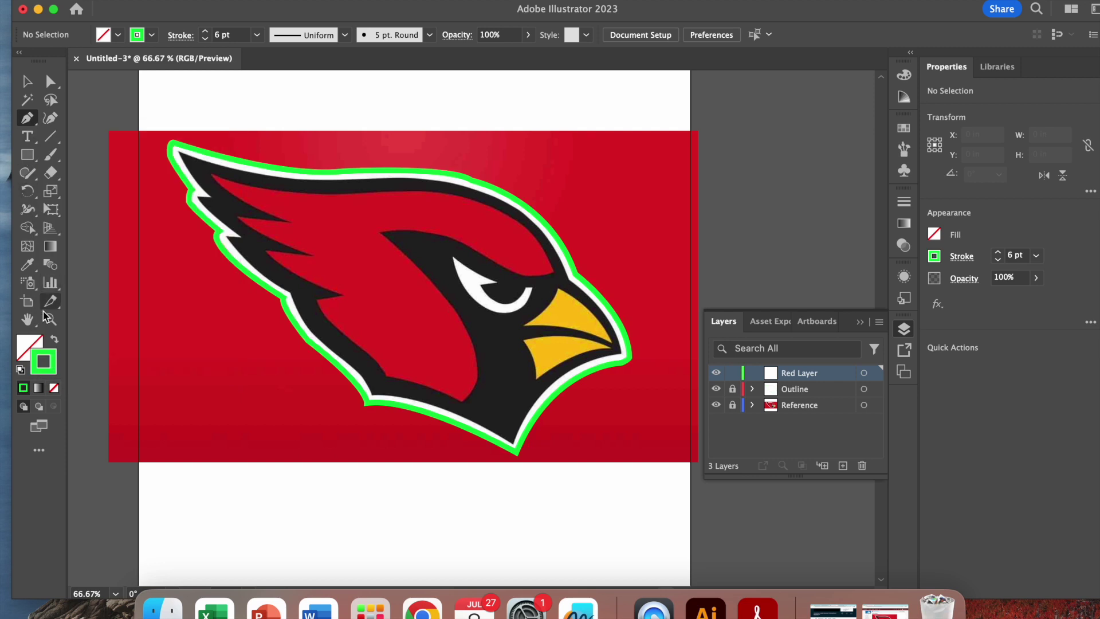
double_click(51, 373)
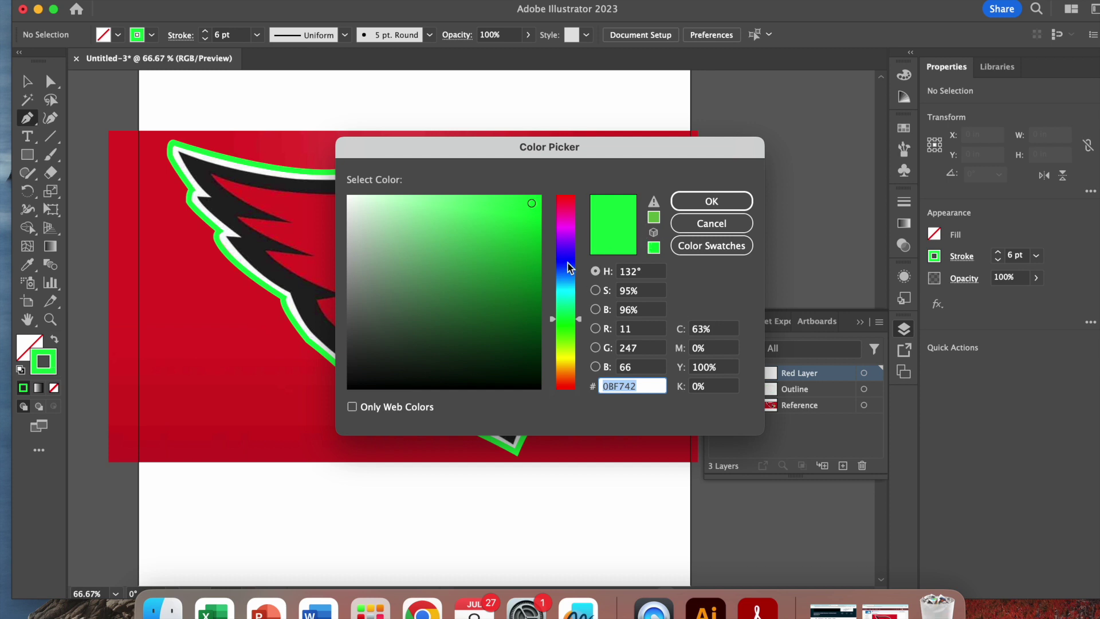
left_click(567, 264)
left_click_drag(569, 266, 569, 276)
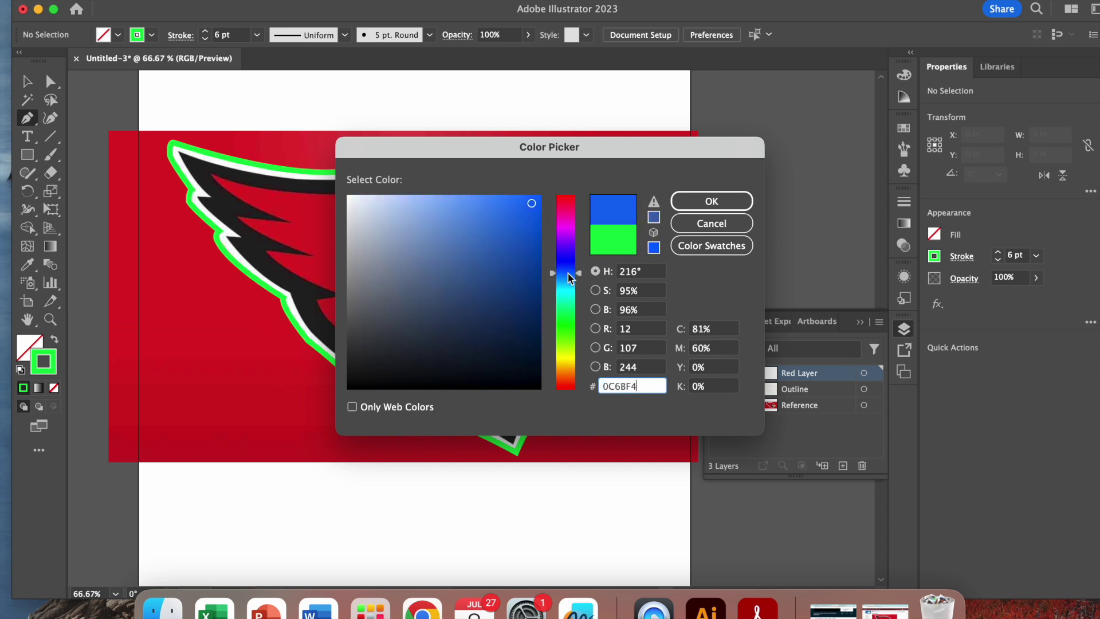
left_click(519, 203)
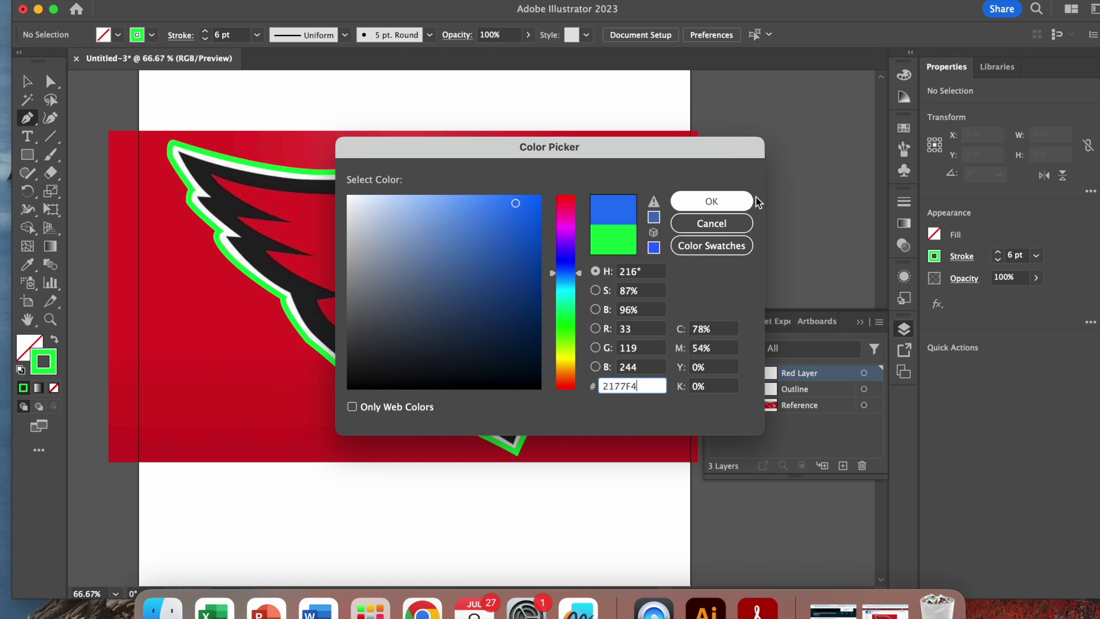
left_click(726, 202)
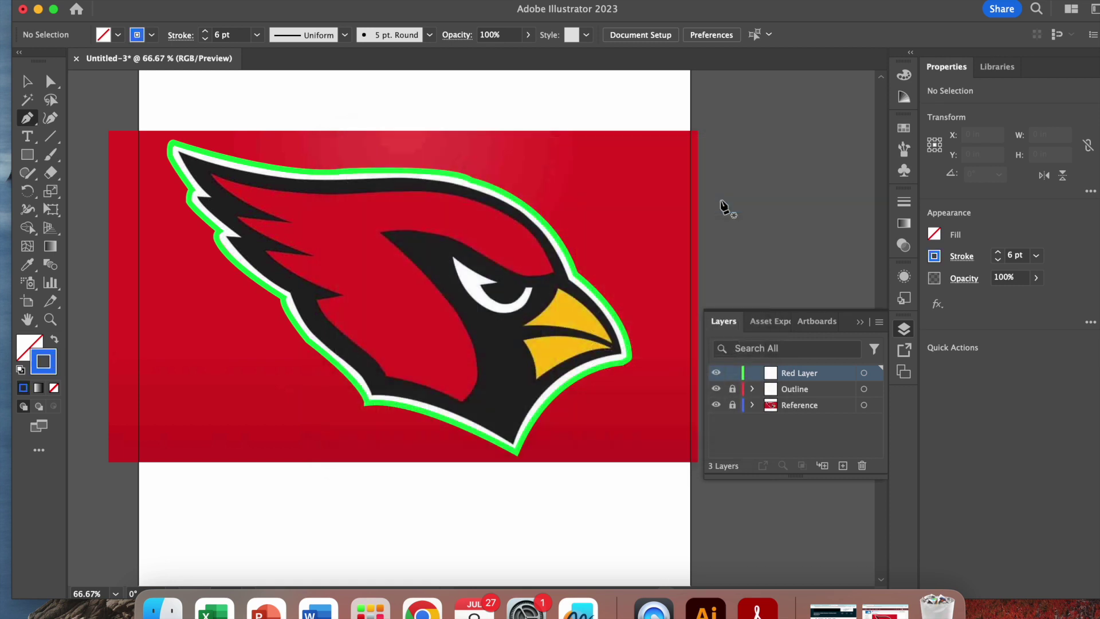
Start a path at the red wing area's upper tip, curve it along the upper edge, and remove the new anchor's outgoing handle
left_click(212, 176)
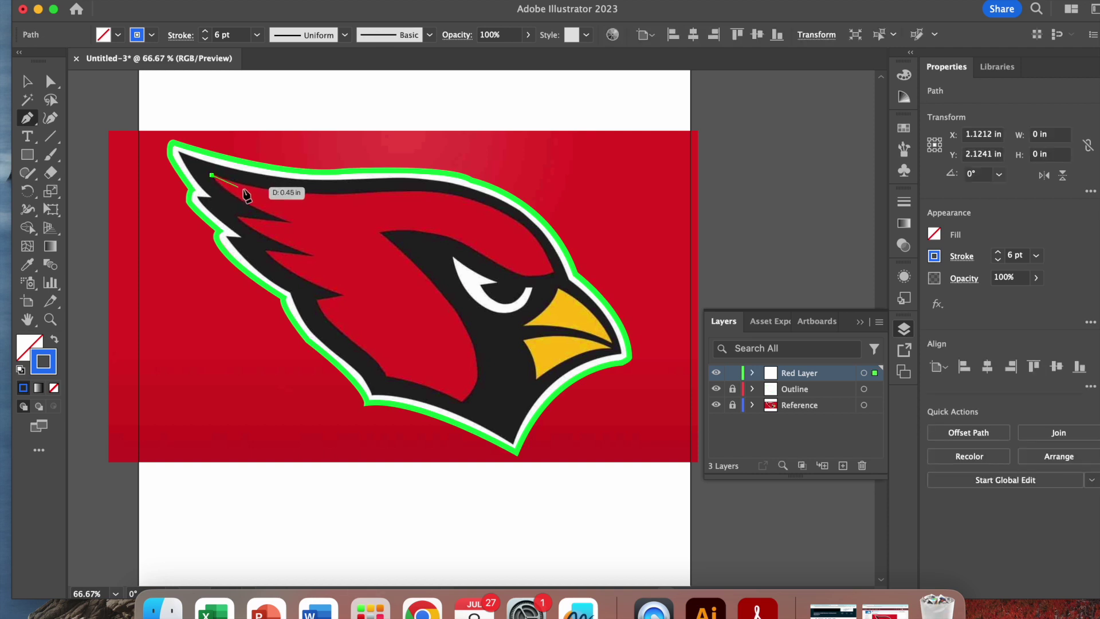
left_click(382, 192)
left_click_drag(384, 197, 486, 184)
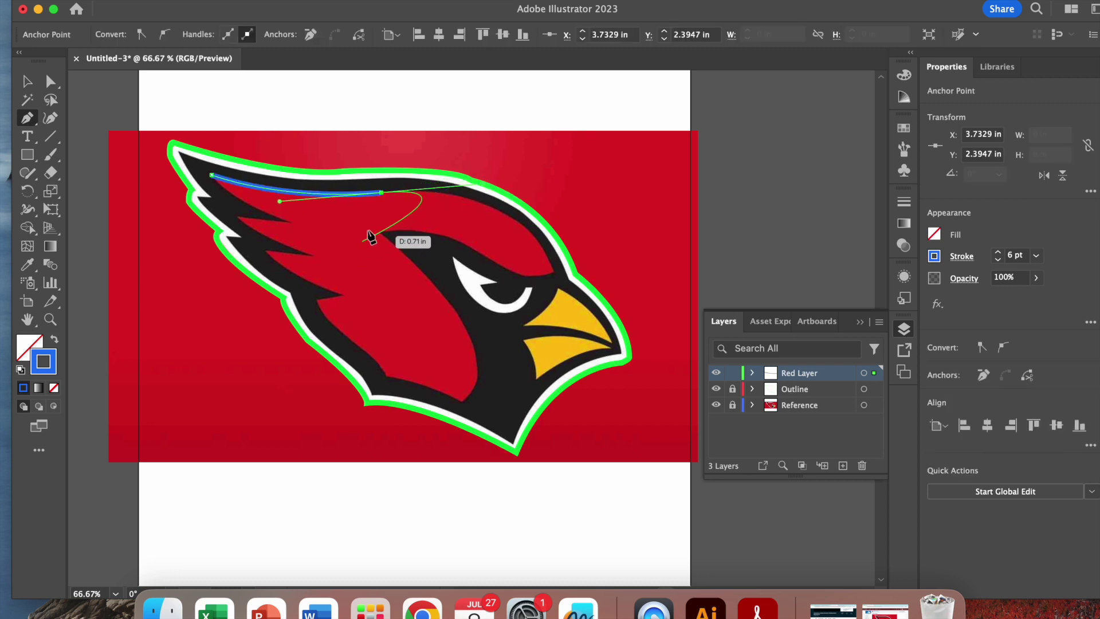
scroll(371, 237, "up", 2)
left_click(381, 202)
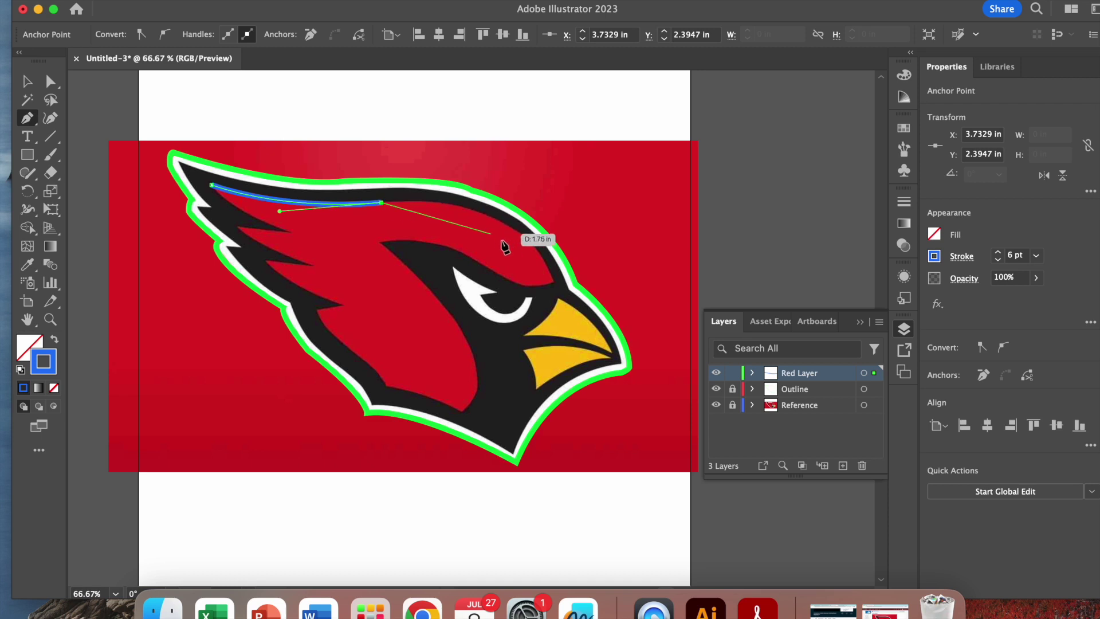
Extend the blue path with a curve along the top of the red head area toward the forehead and deselect it
left_click(523, 236)
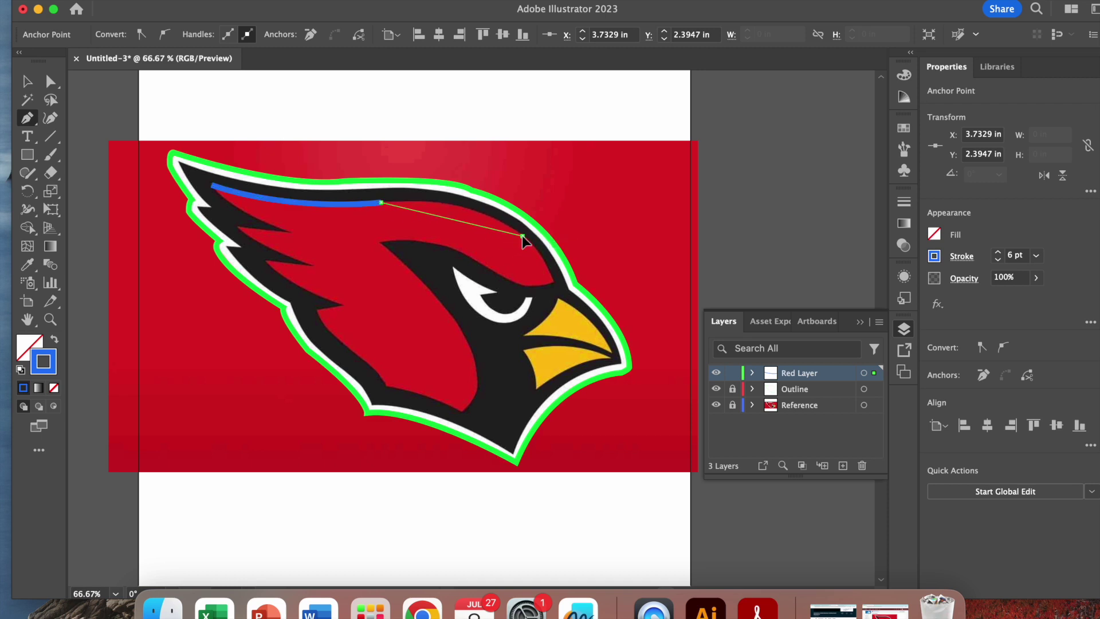
left_click_drag(524, 240, 589, 291)
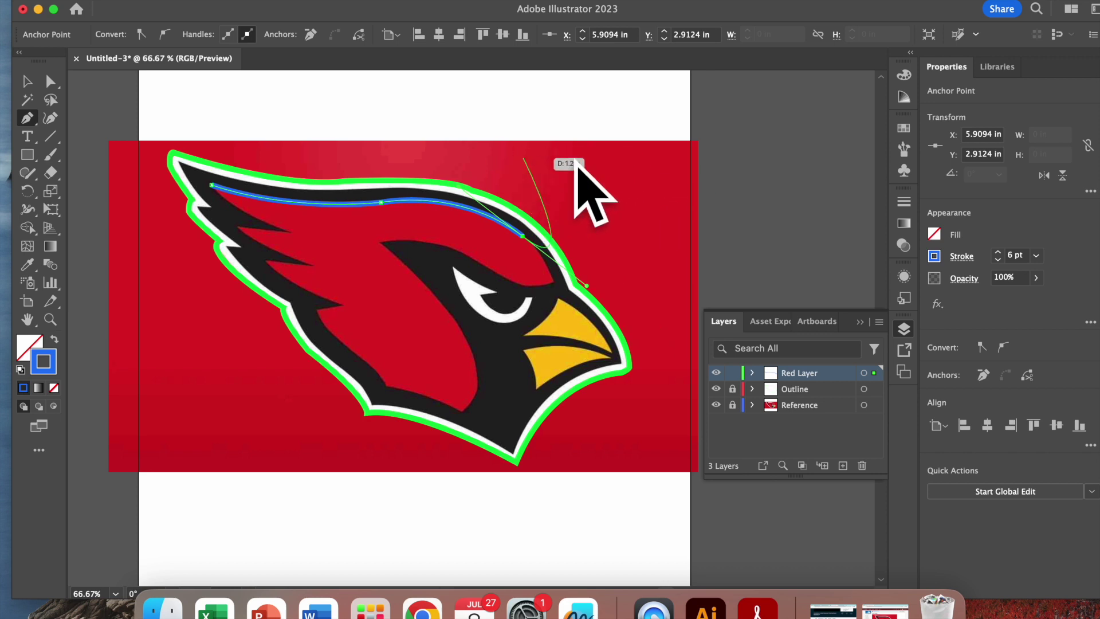
left_click(27, 86)
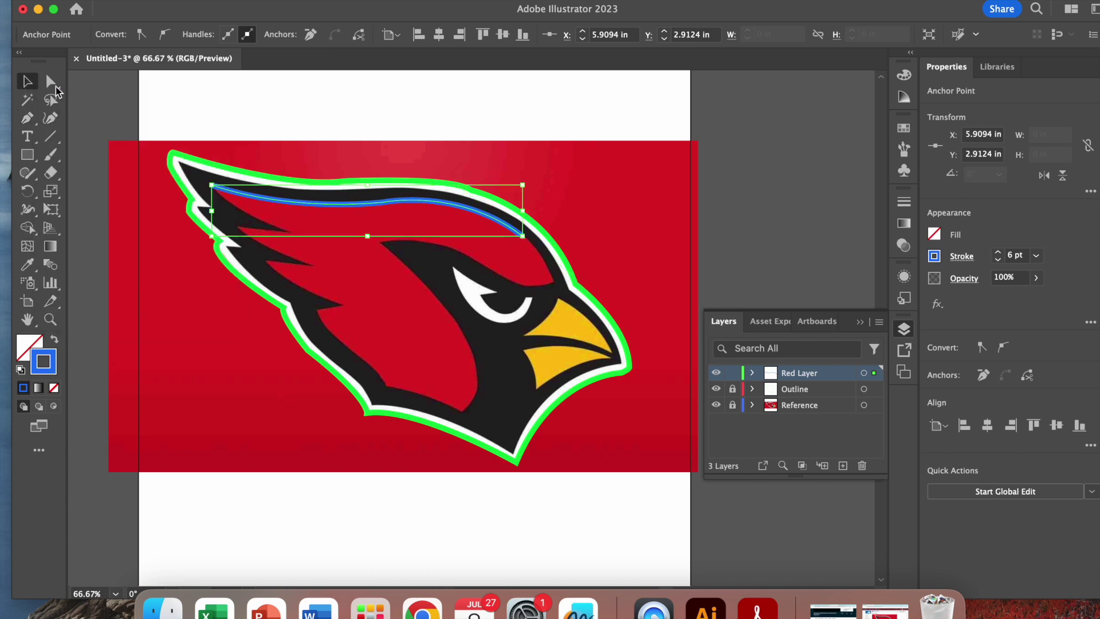
left_click(441, 109)
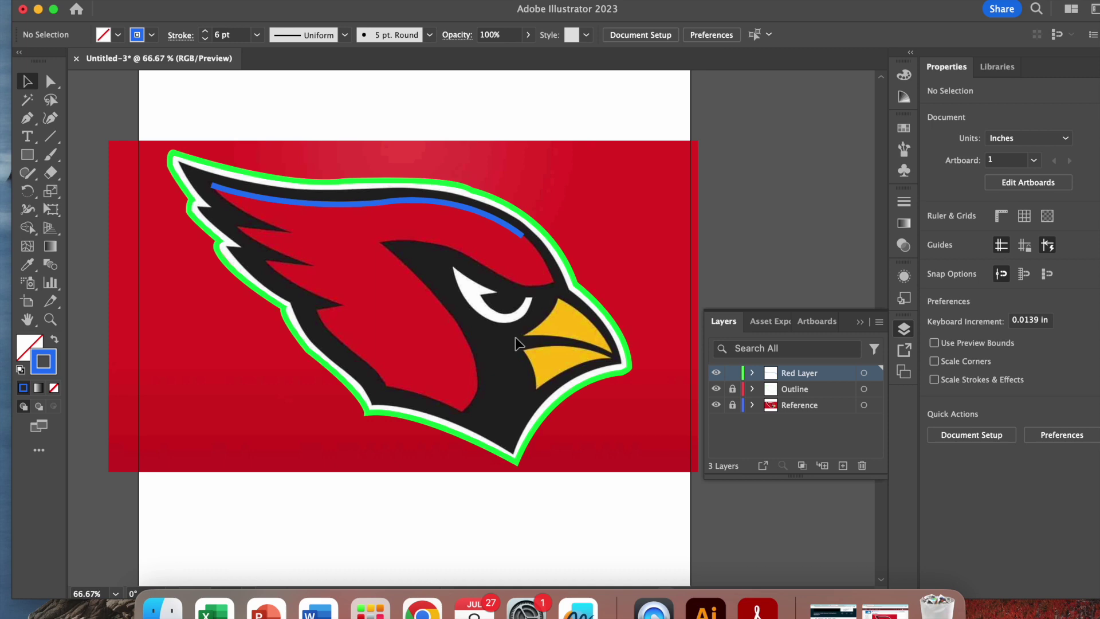
scroll(515, 343, "right", 1)
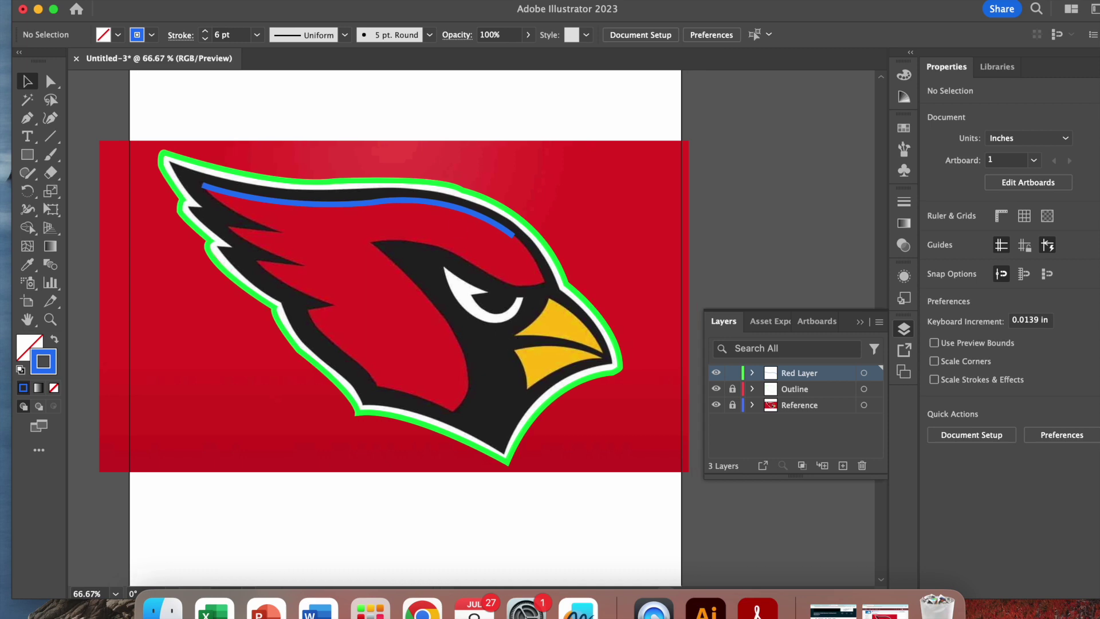